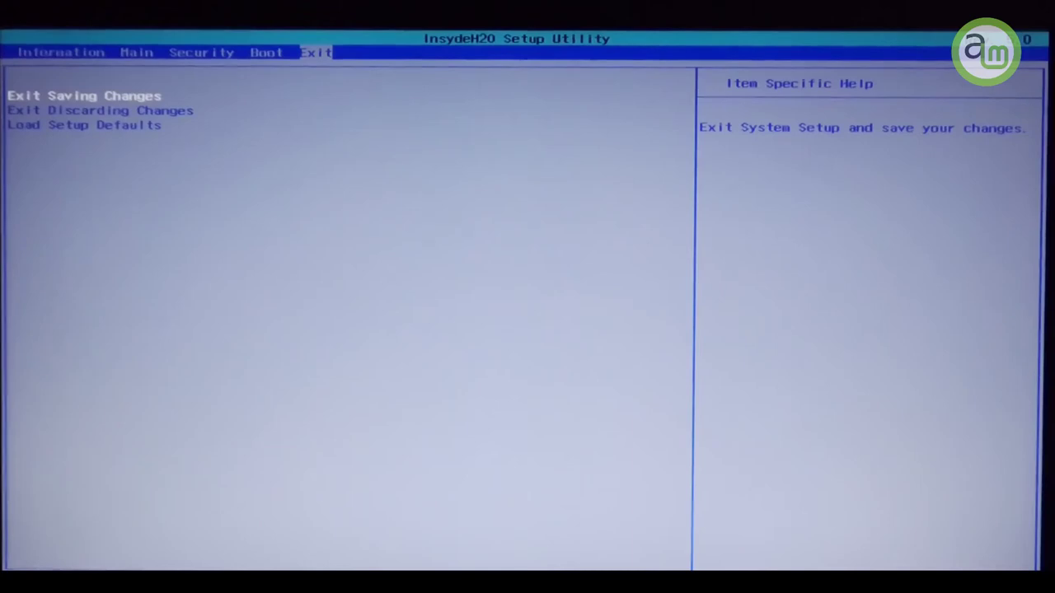
Save the firmware configuration and exit setup, and boot Linux Mint through the boot device menus
key(Return)
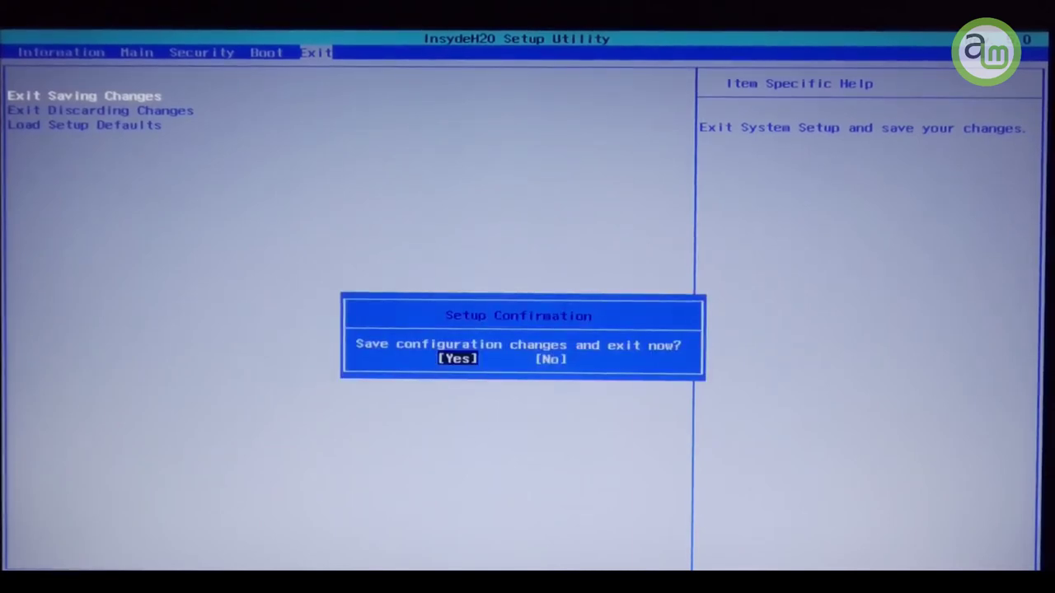
key(Return)
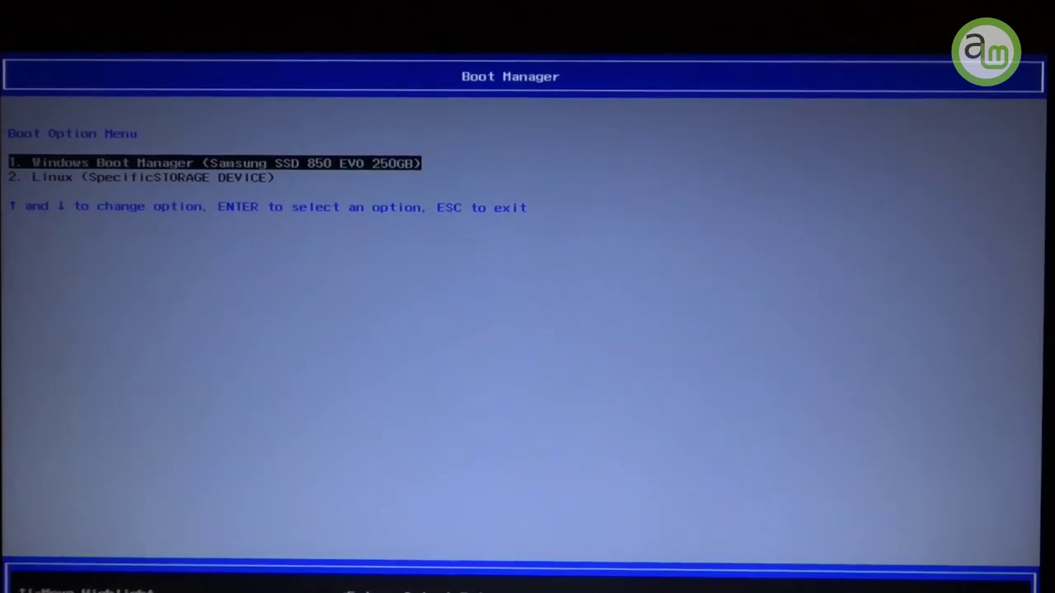
key(Down)
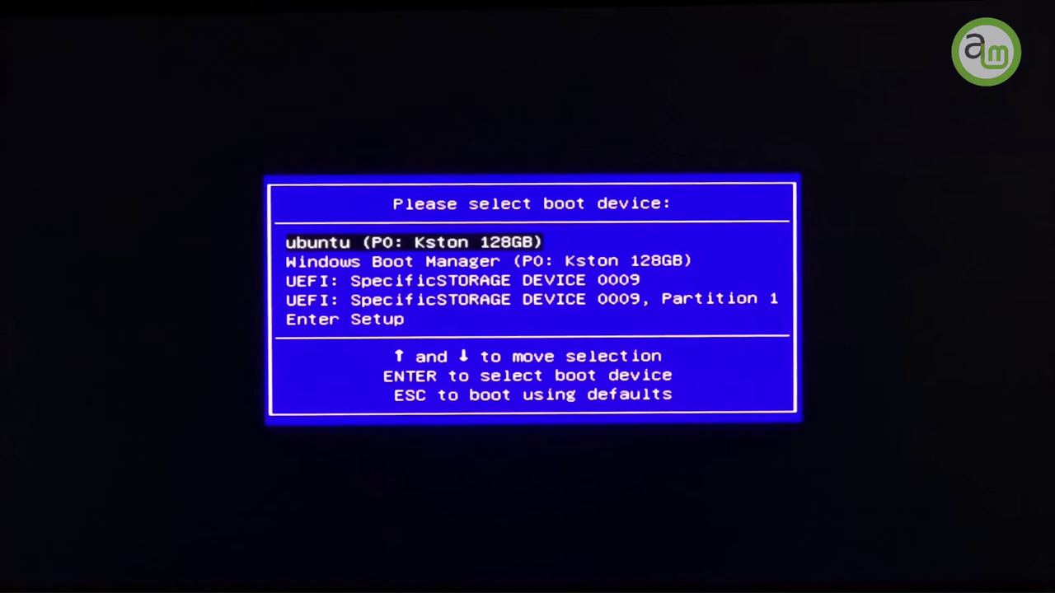
key(Return)
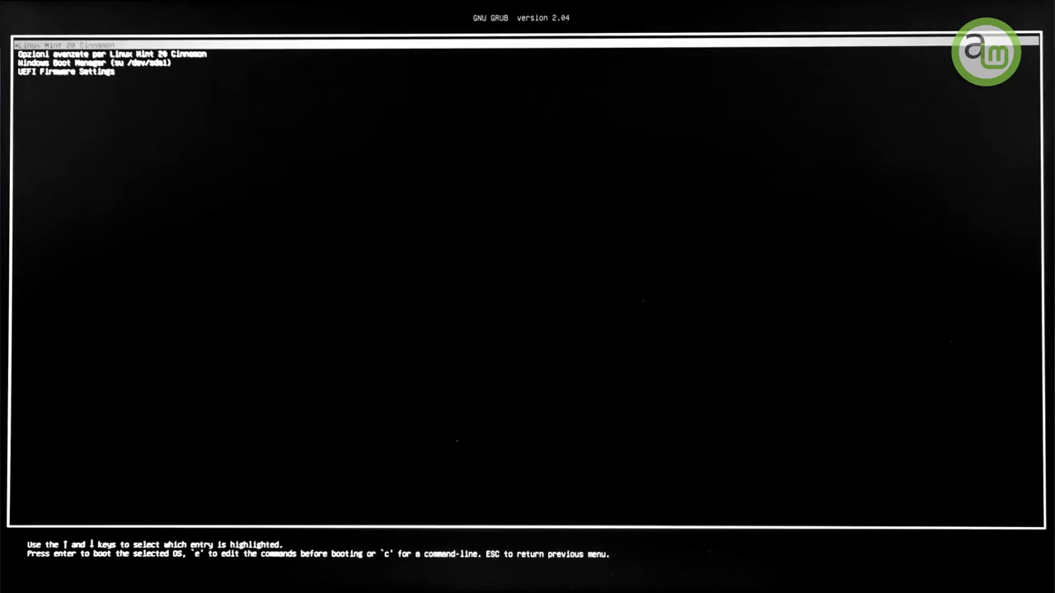
key(Return)
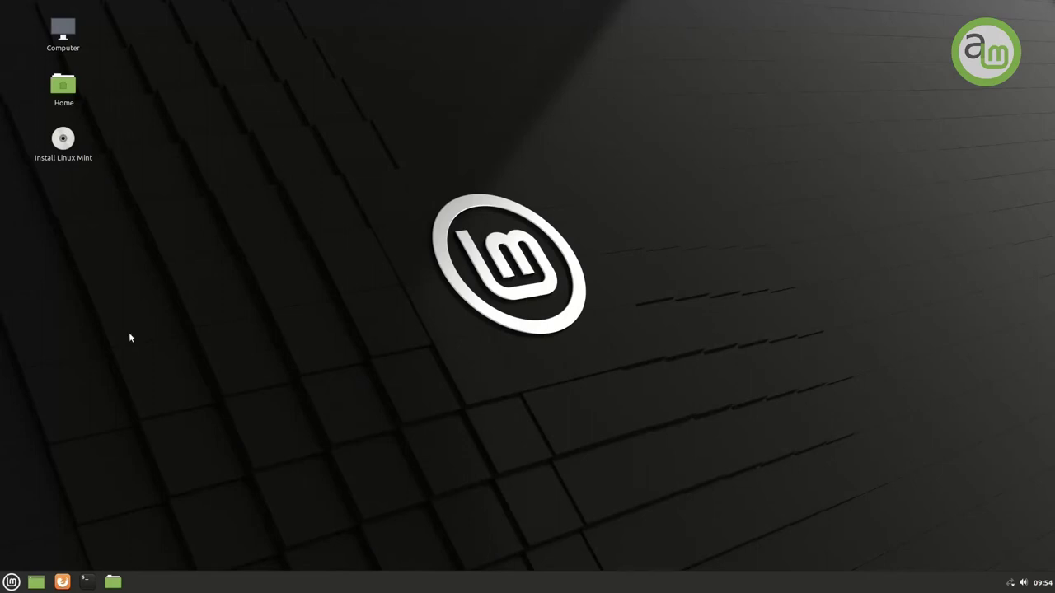
Start the Linux Mint installer with Italiano as the language and accept the Italiana keyboard layout
double_click(64, 142)
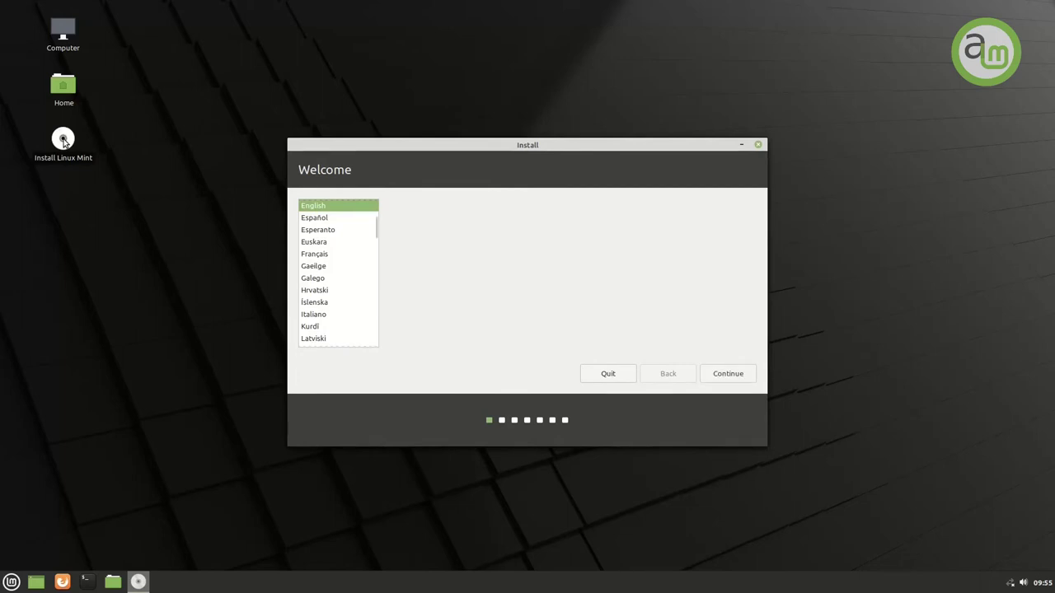
click(316, 318)
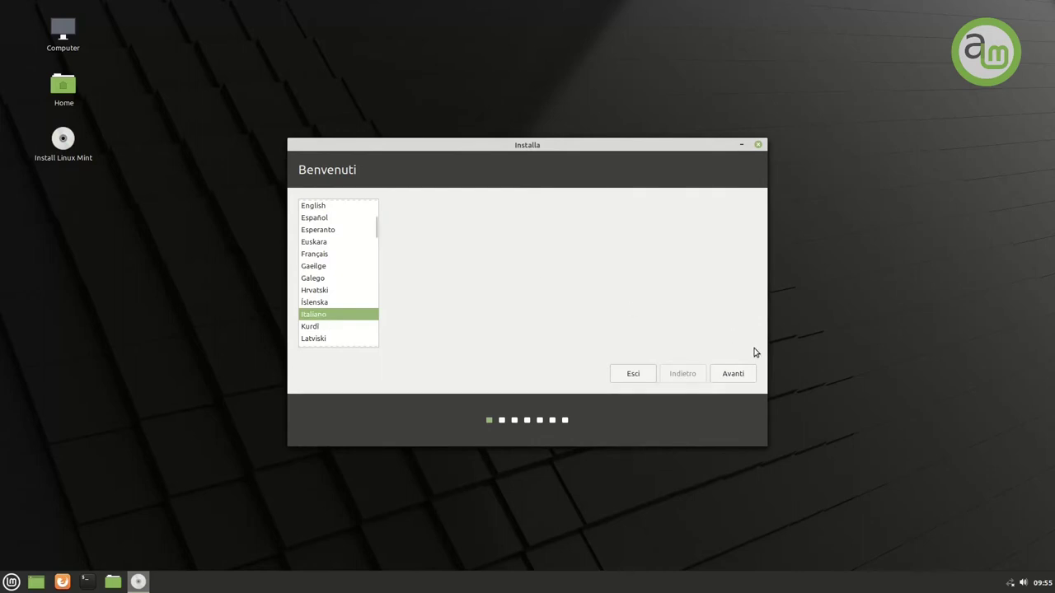
click(731, 381)
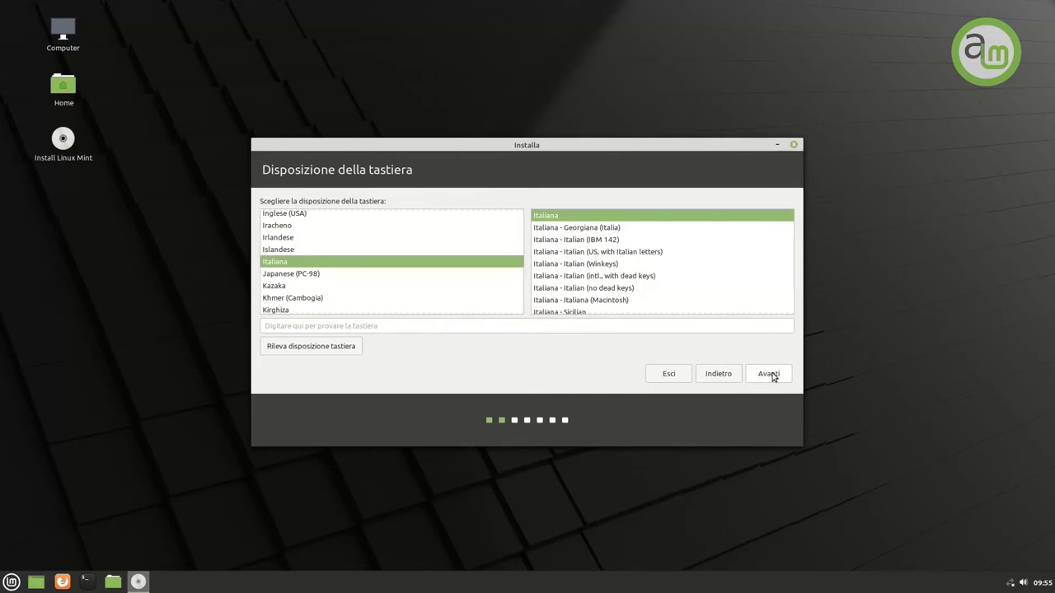
click(770, 374)
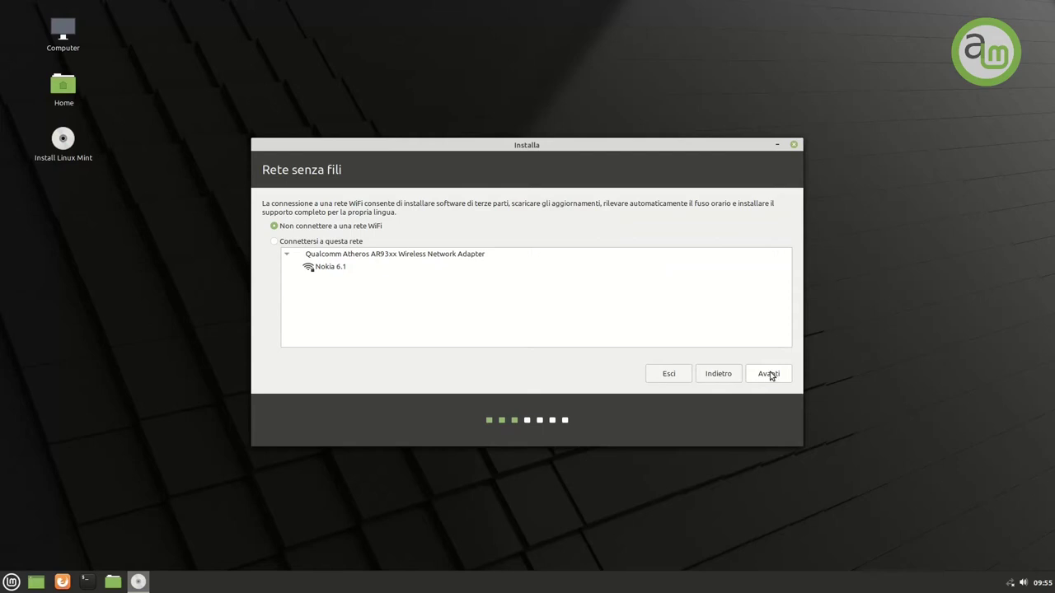
Connect to the Nokia 6.1 wireless network by entering the Wi-Fi password, and proceed to the multimedia codecs page
click(331, 269)
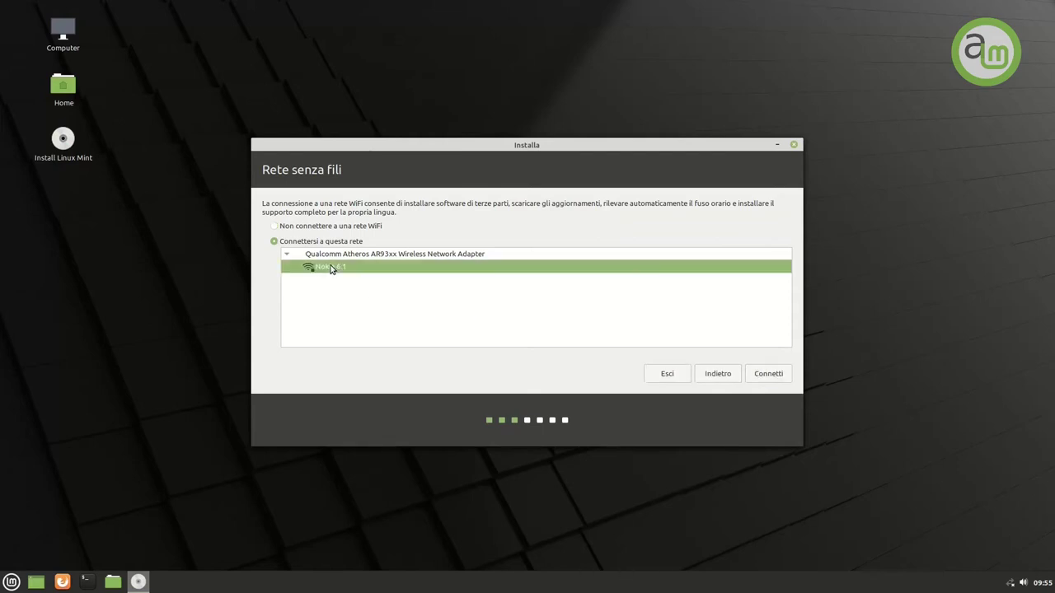
click(770, 376)
text(********)
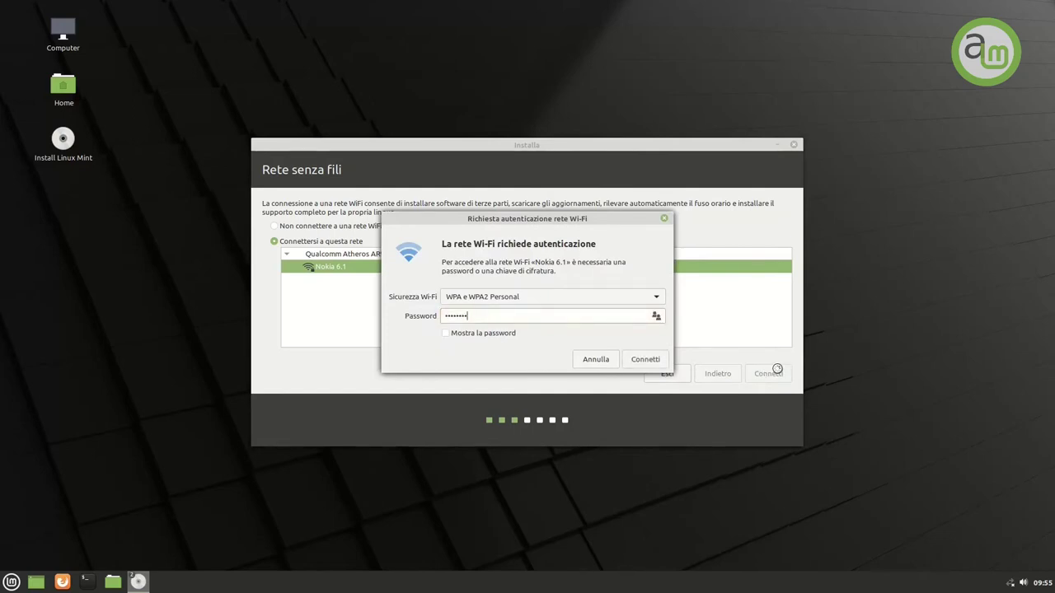
click(651, 360)
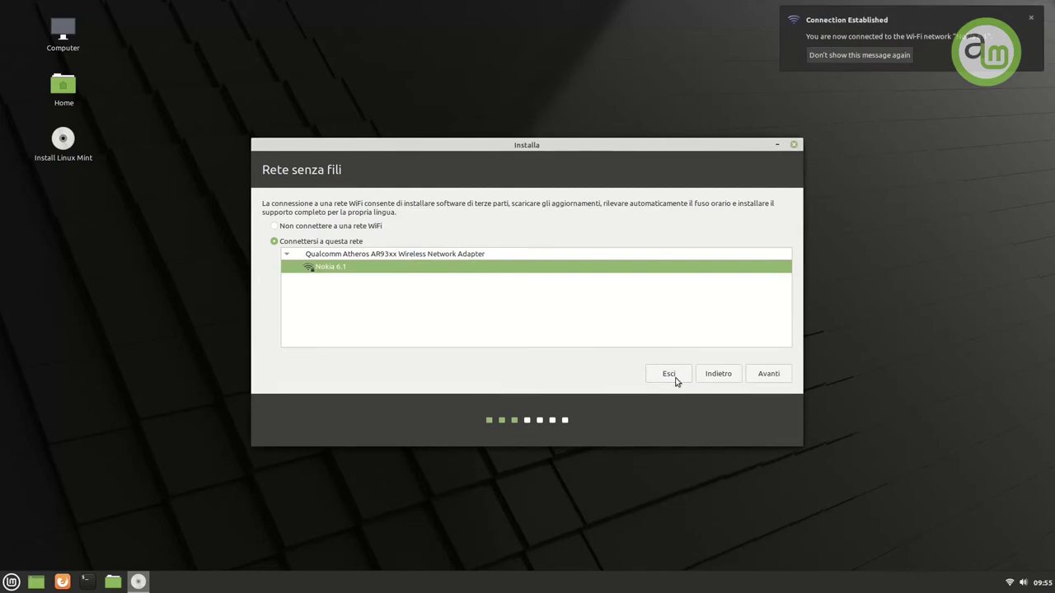
click(775, 380)
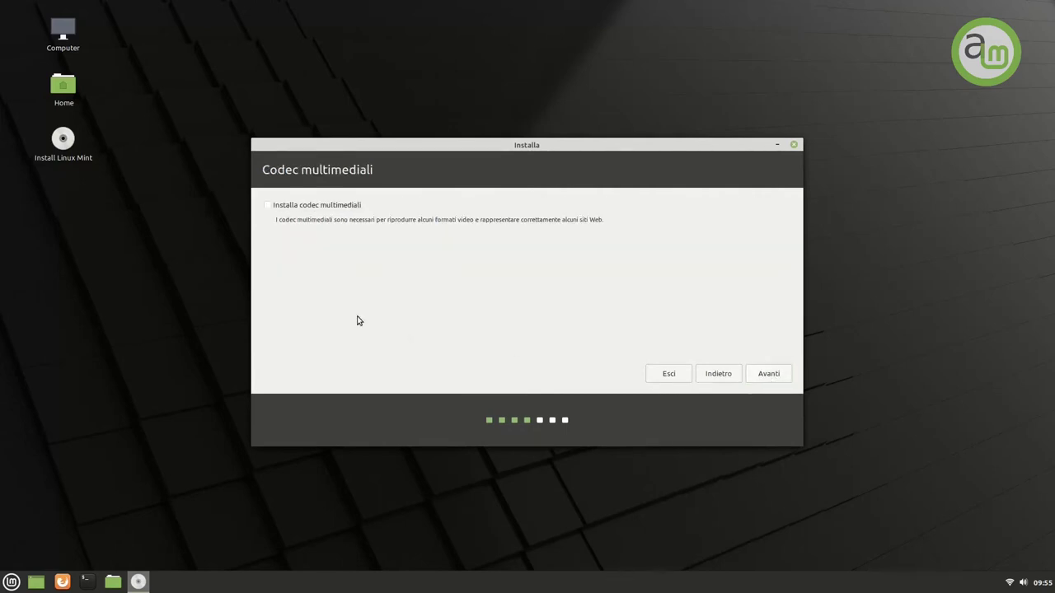
Enable installation of the multimedia codecs and continue the setup
click(267, 206)
click(770, 377)
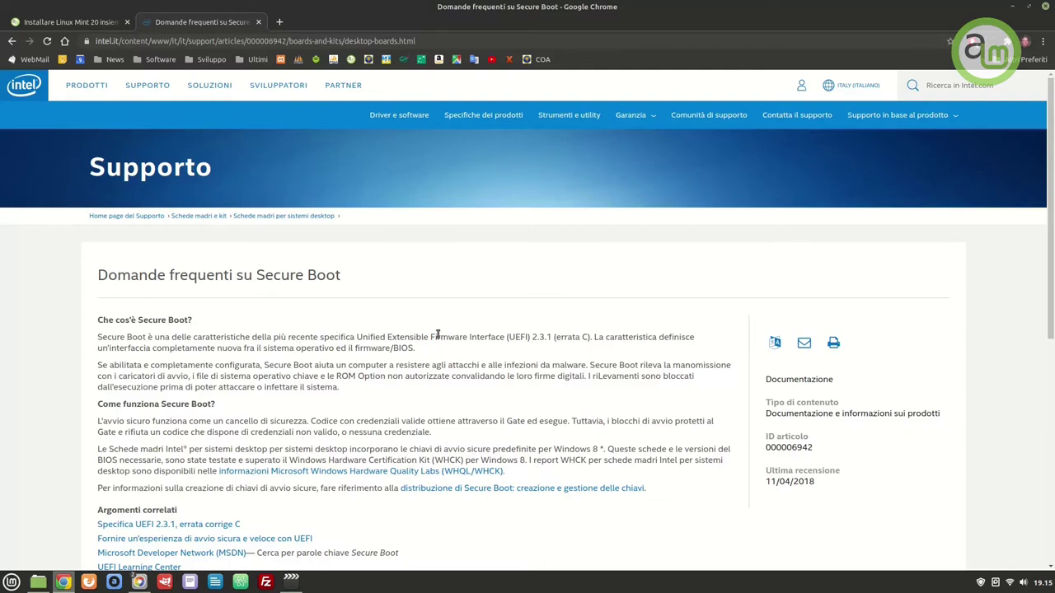
Examine how Secure Boot protects against malware and tampering on Intel's support page in Chrome
drag(263, 366, 590, 367)
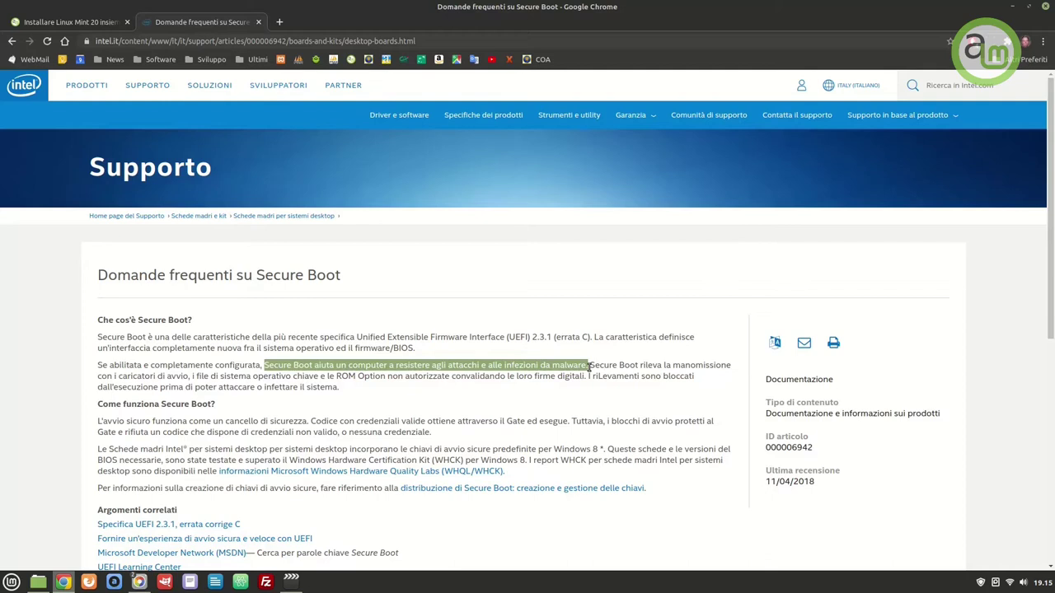
drag(638, 365, 590, 380)
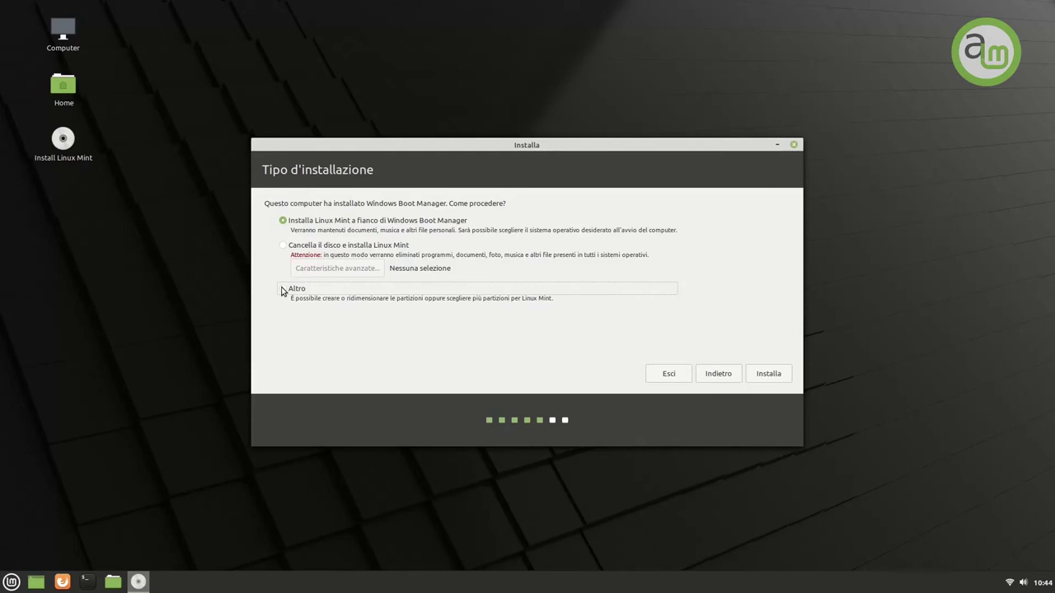
In the Linux Mint installer, choose the "Altro" installation type and proceed to manual partitioning
click(281, 290)
click(765, 374)
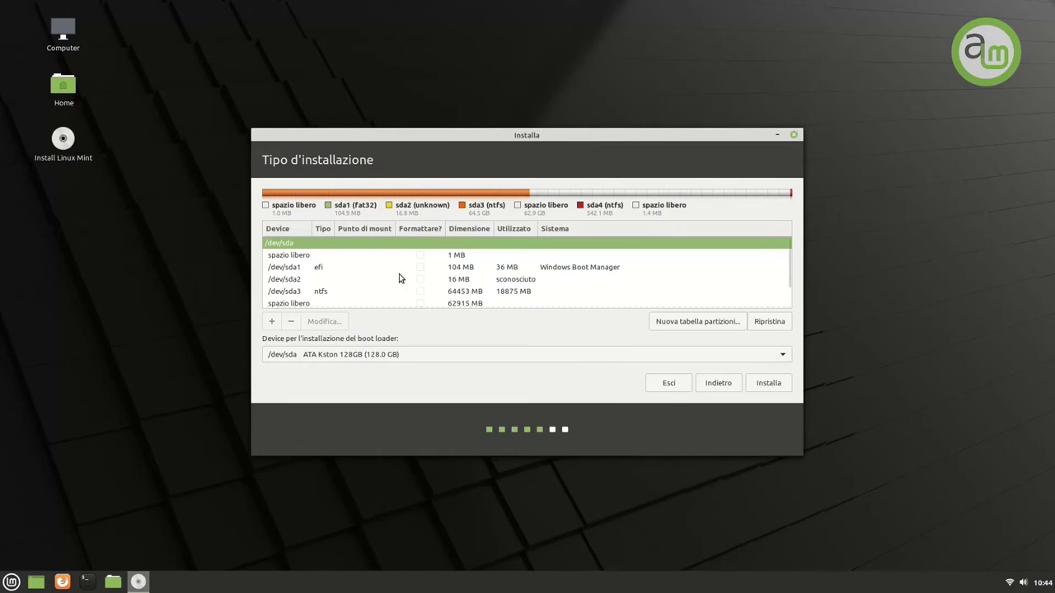
Create a 4096 MB primary swap partition at the beginning of the 62915 MB free space
click(463, 304)
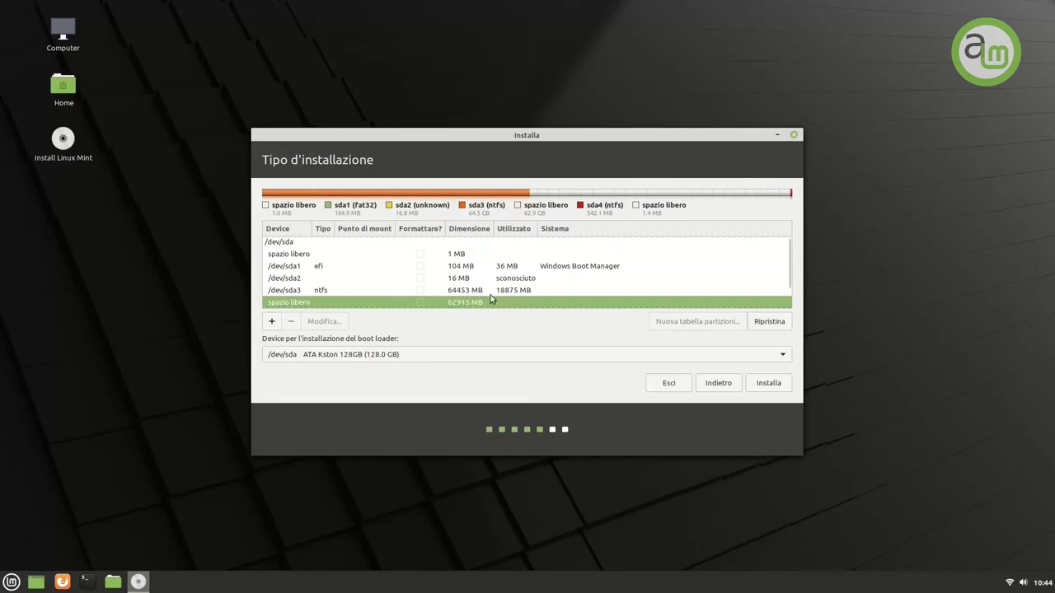
click(271, 324)
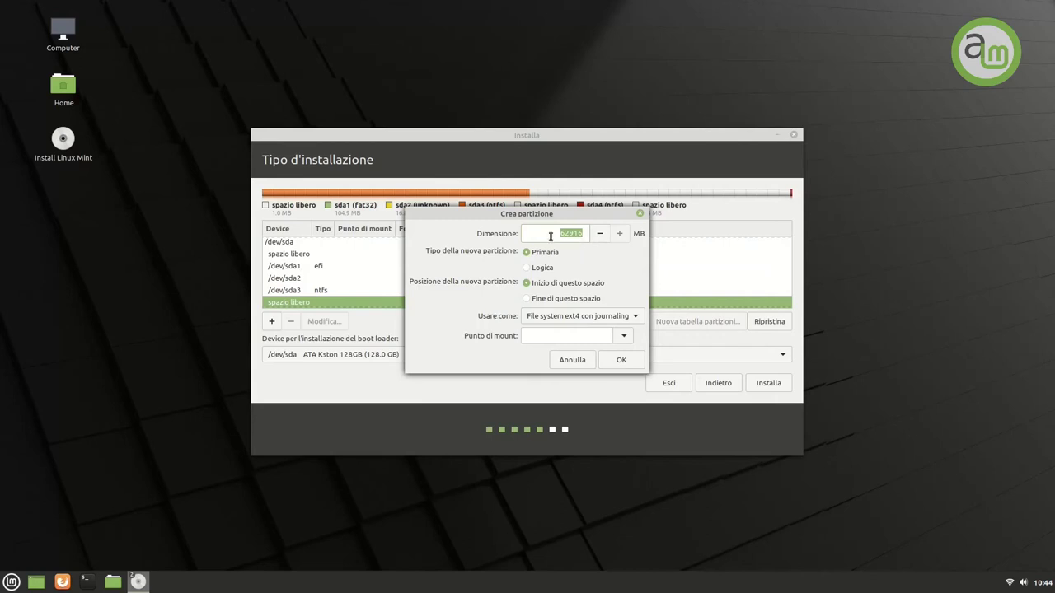
text(4096)
click(611, 318)
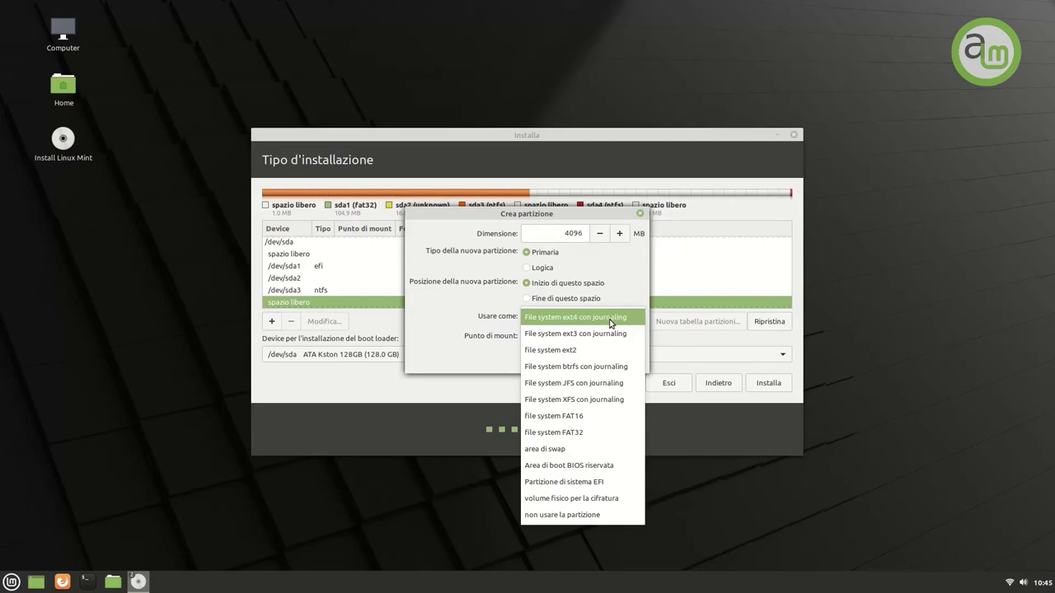
click(587, 446)
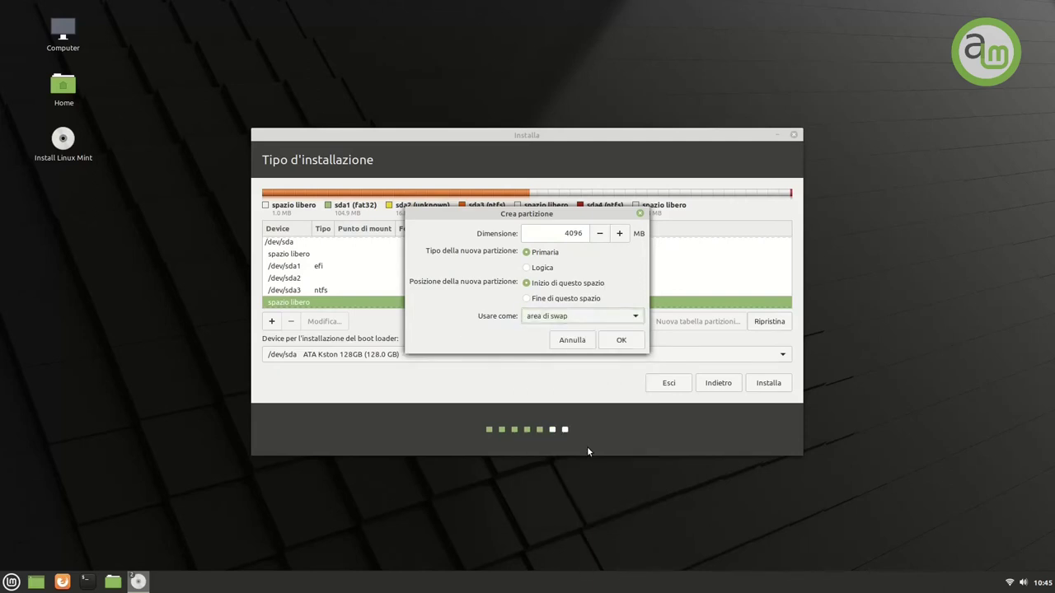
click(626, 340)
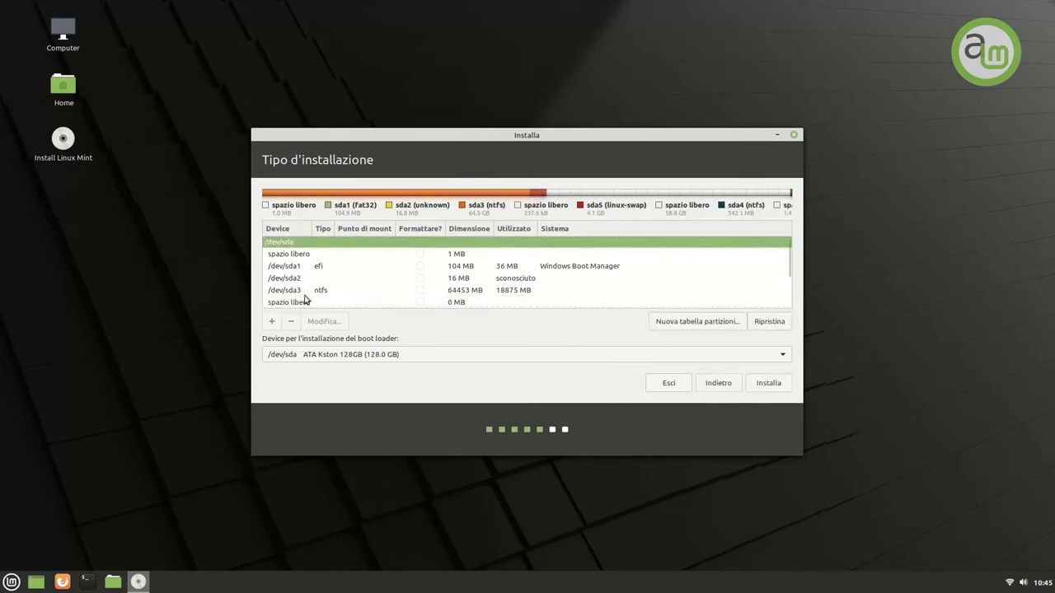
Create a 20000 MB primary ext4 partition mounted at / in the free space after the swap partition
scroll(317, 285, down, 3)
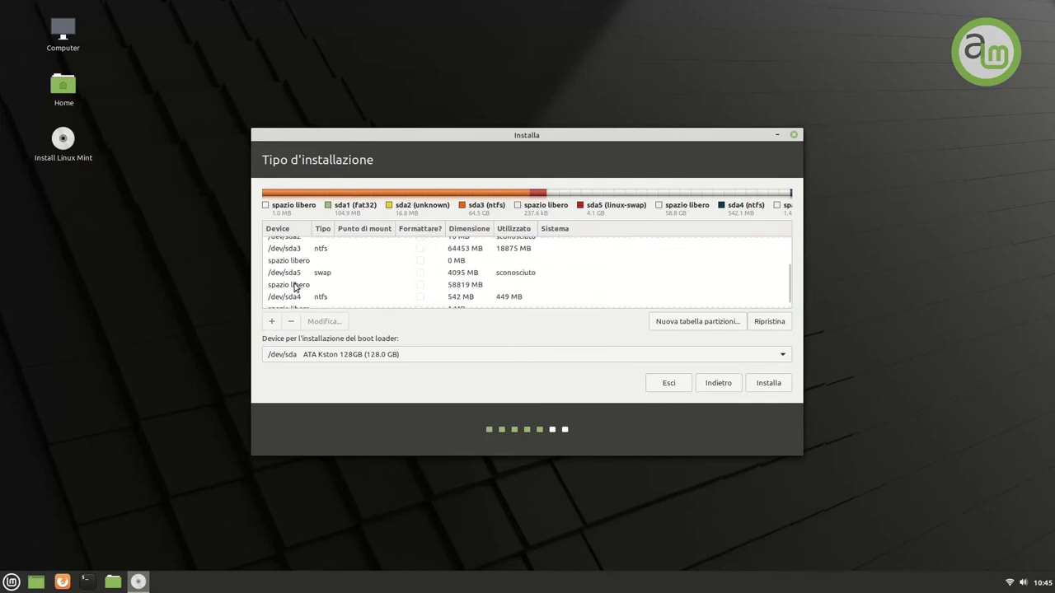
click(298, 285)
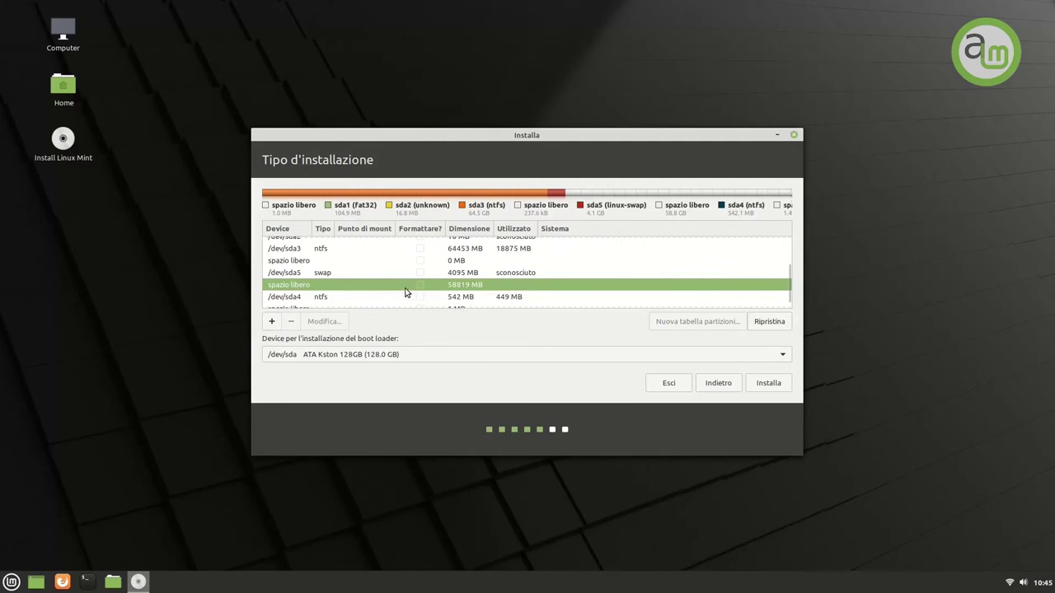
click(272, 322)
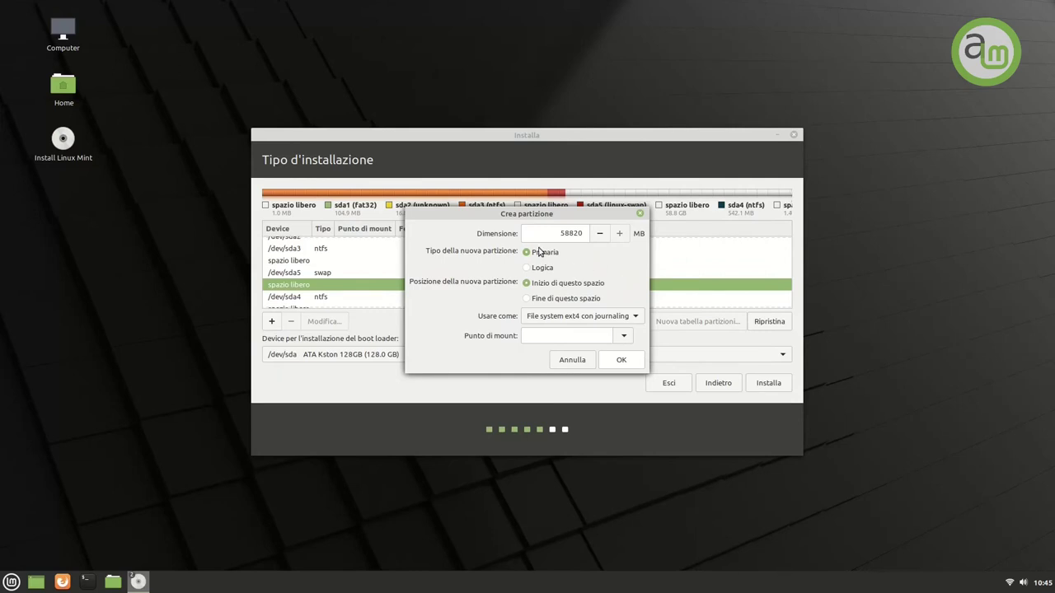
double_click(559, 234)
text(20000)
click(624, 337)
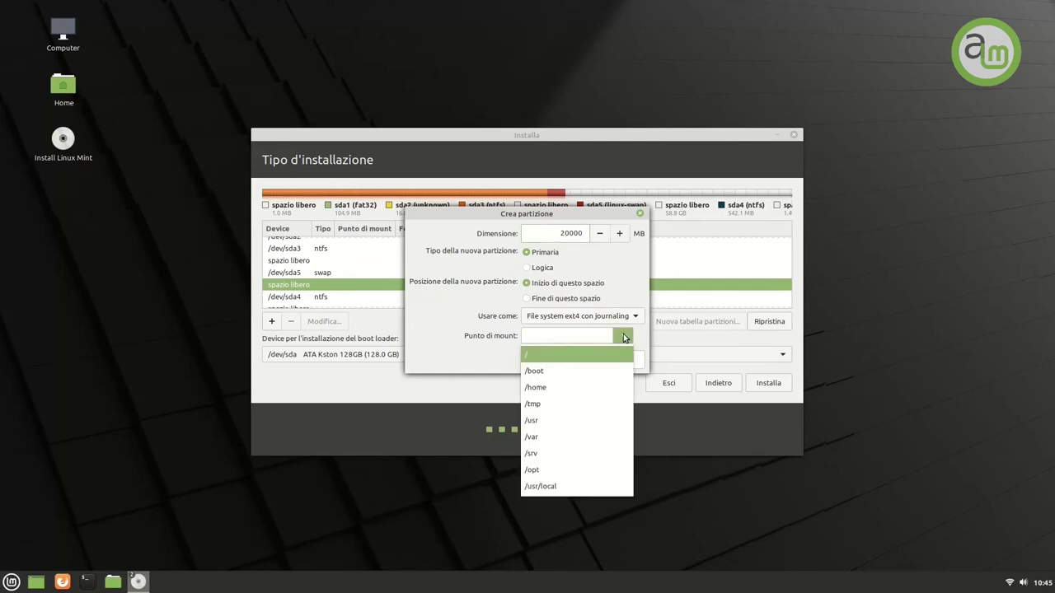
click(550, 354)
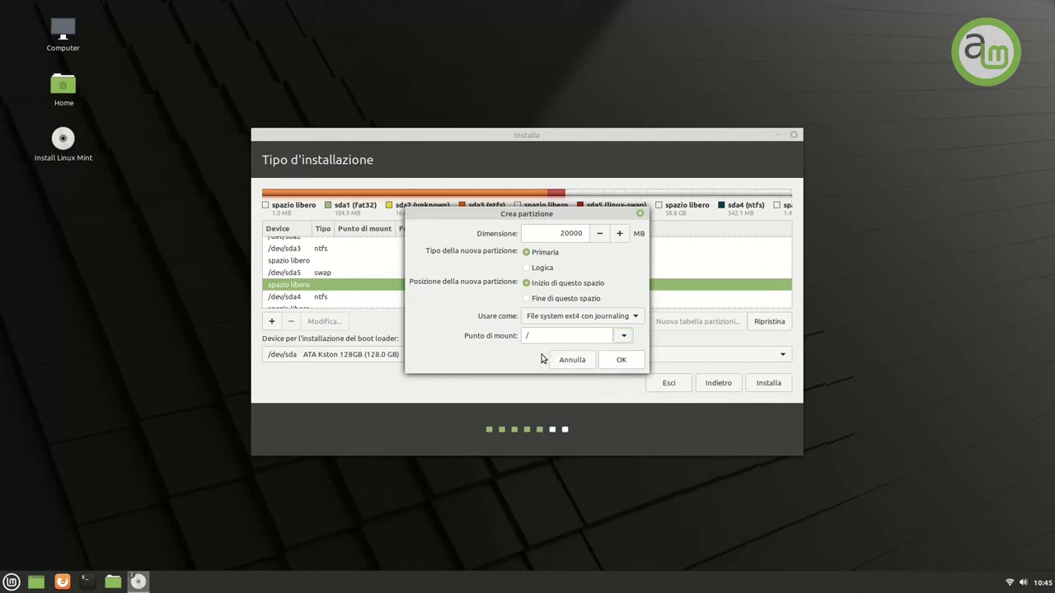
click(616, 363)
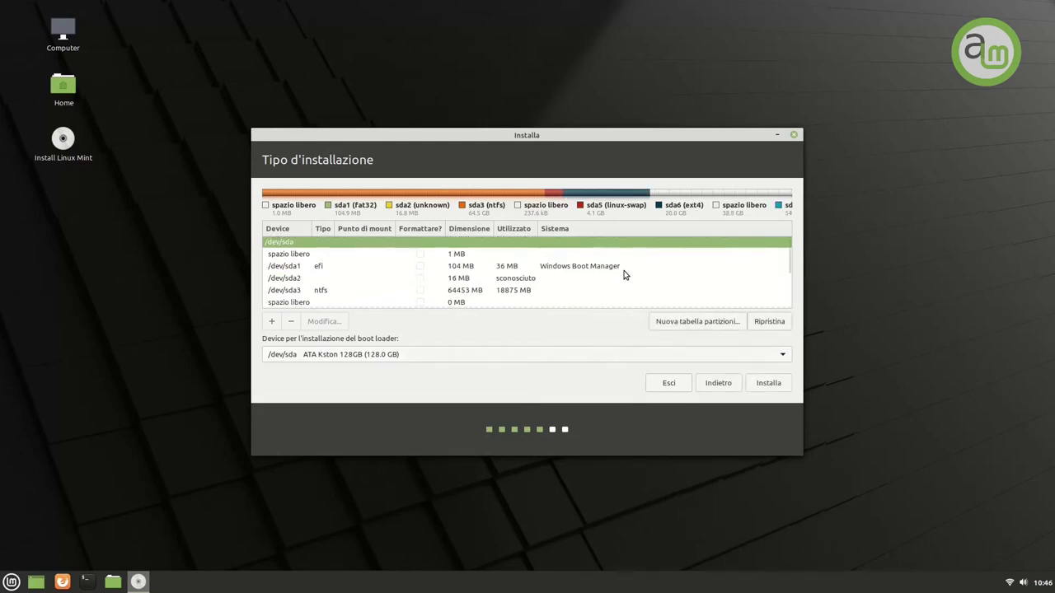
Create a primary ext4 partition mounted at /home using all 38820 MB of the free space after the root partition
drag(787, 268, 770, 315)
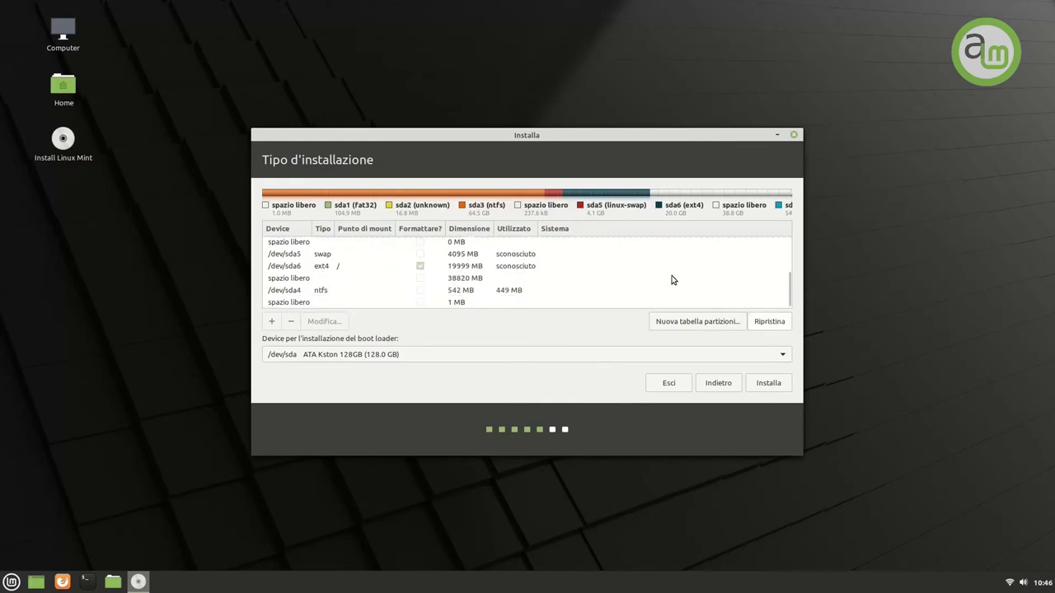
click(294, 281)
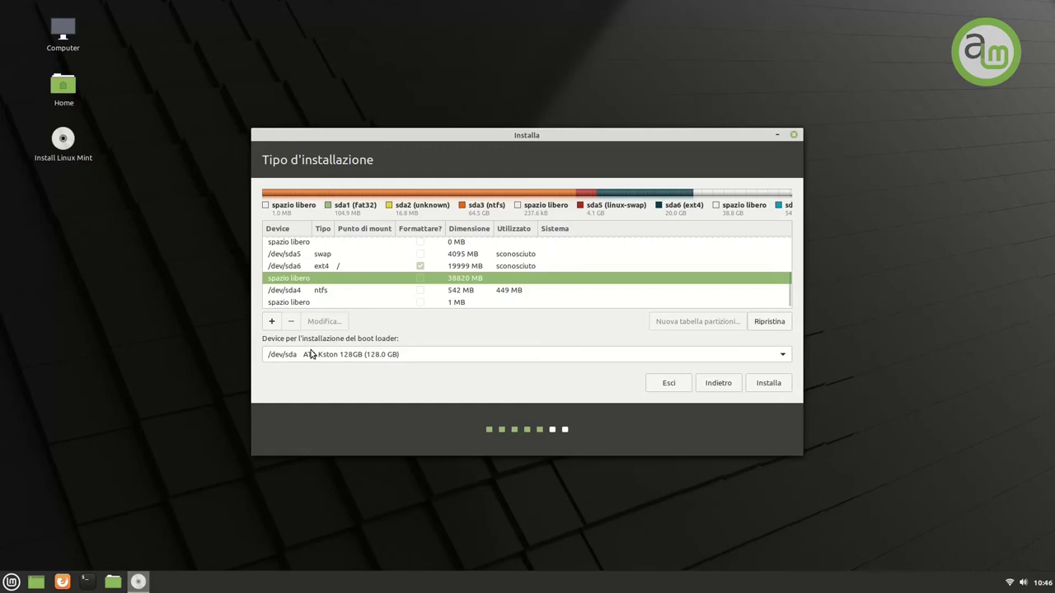
click(271, 323)
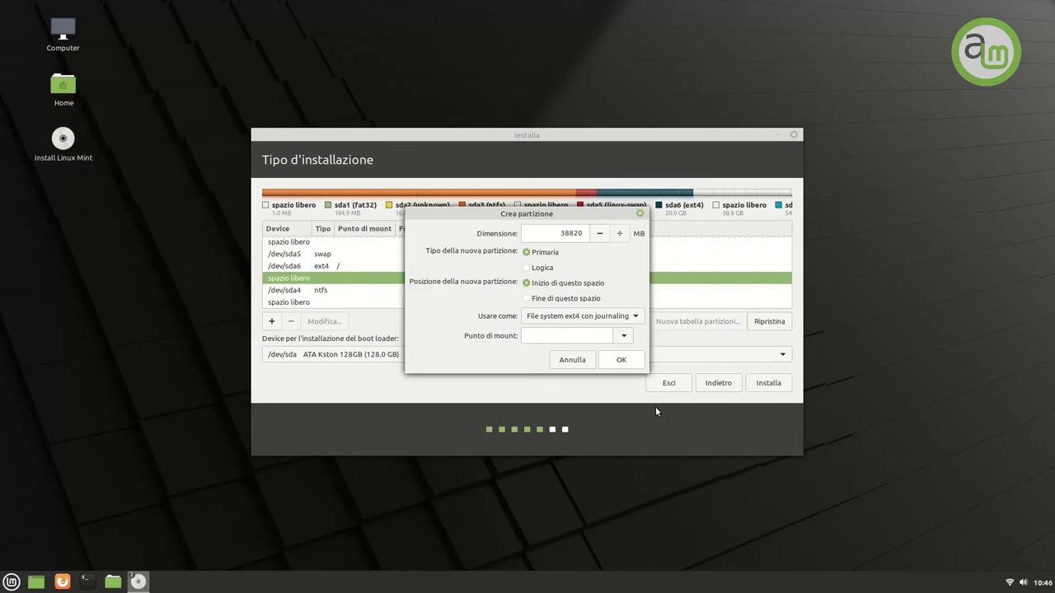
click(624, 336)
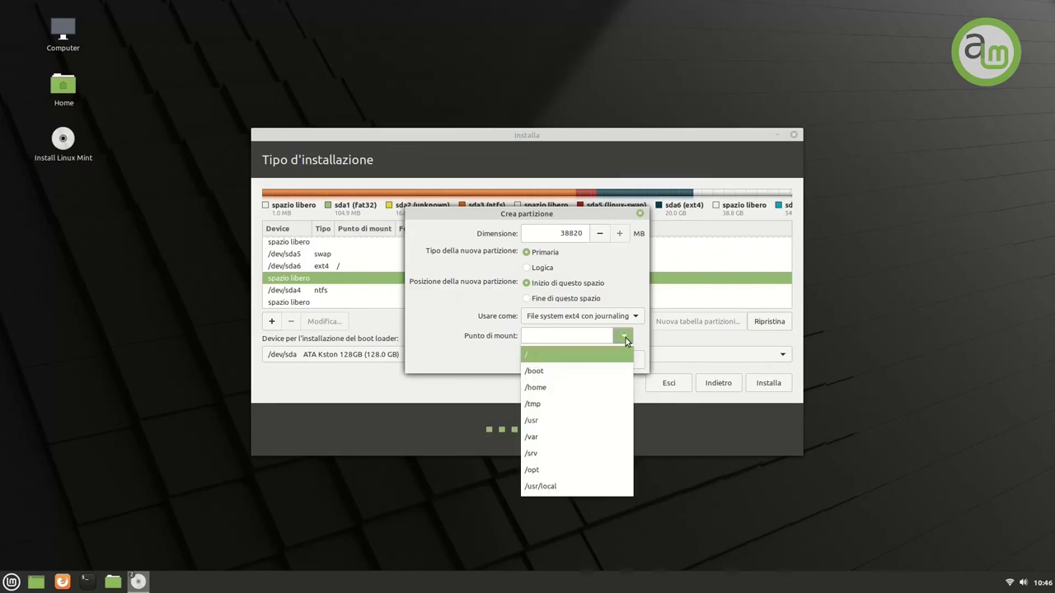
click(560, 387)
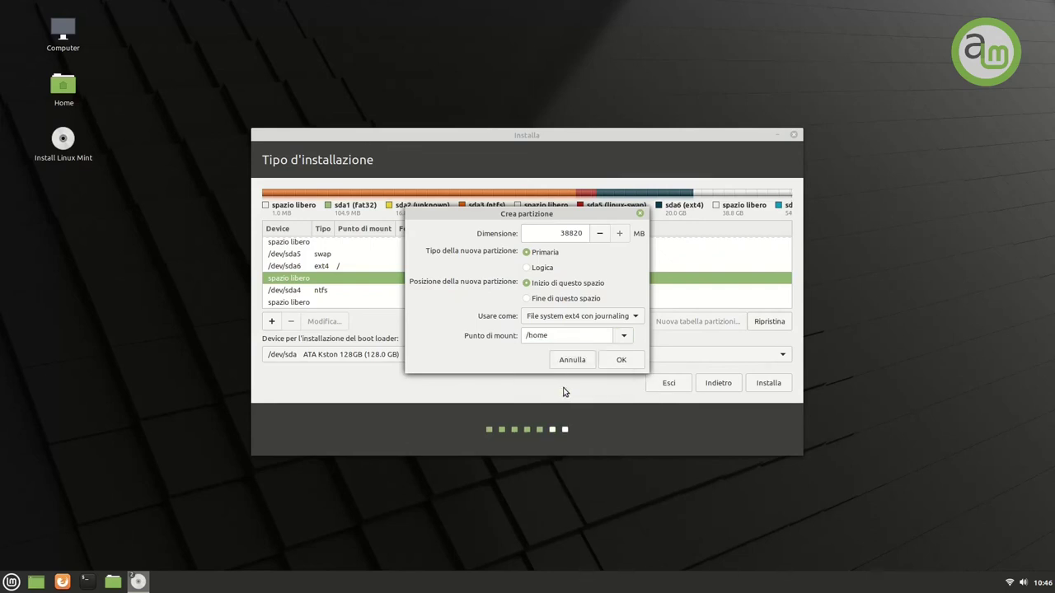
click(621, 362)
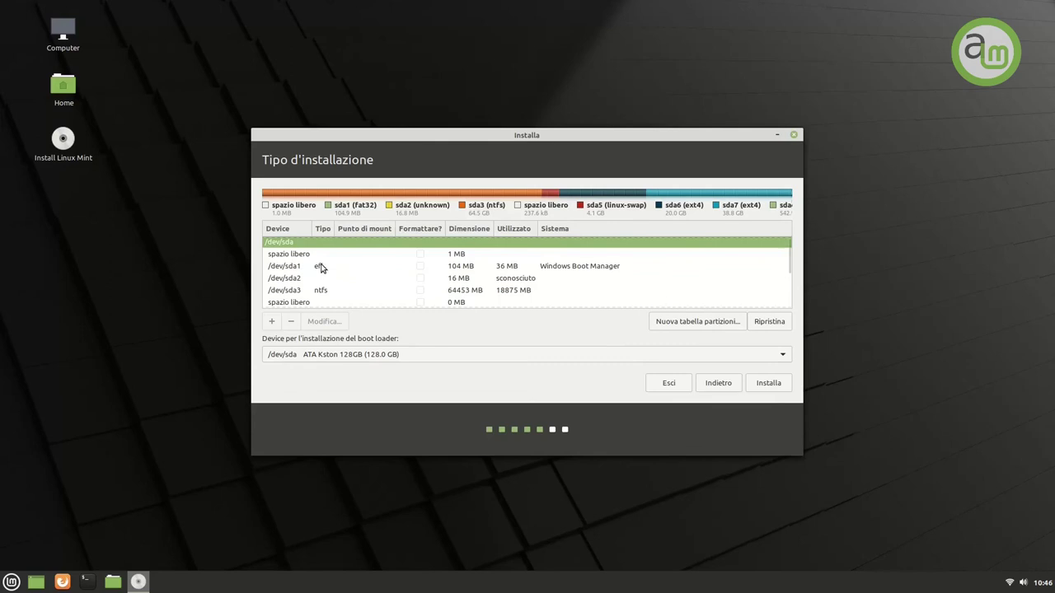
Start the installation by confirming the partition changes on disk, and accept Rome as the location
click(567, 268)
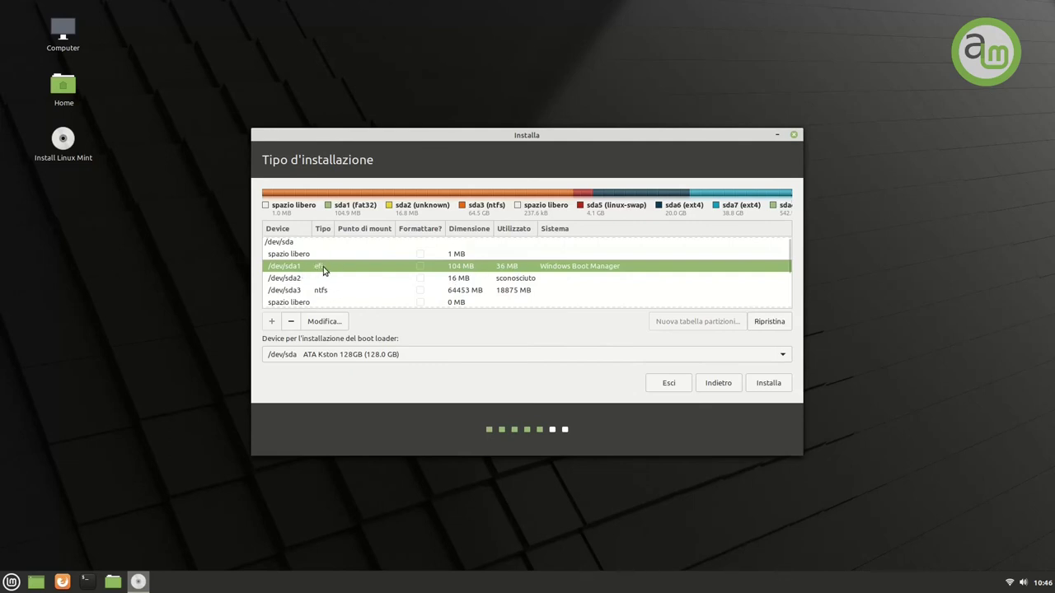
click(769, 384)
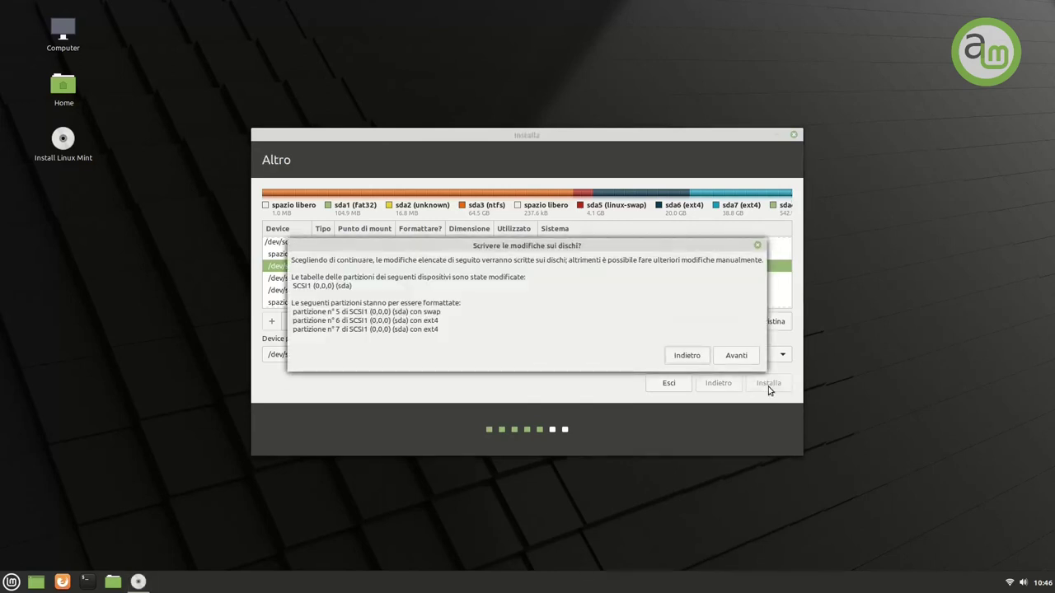
click(739, 356)
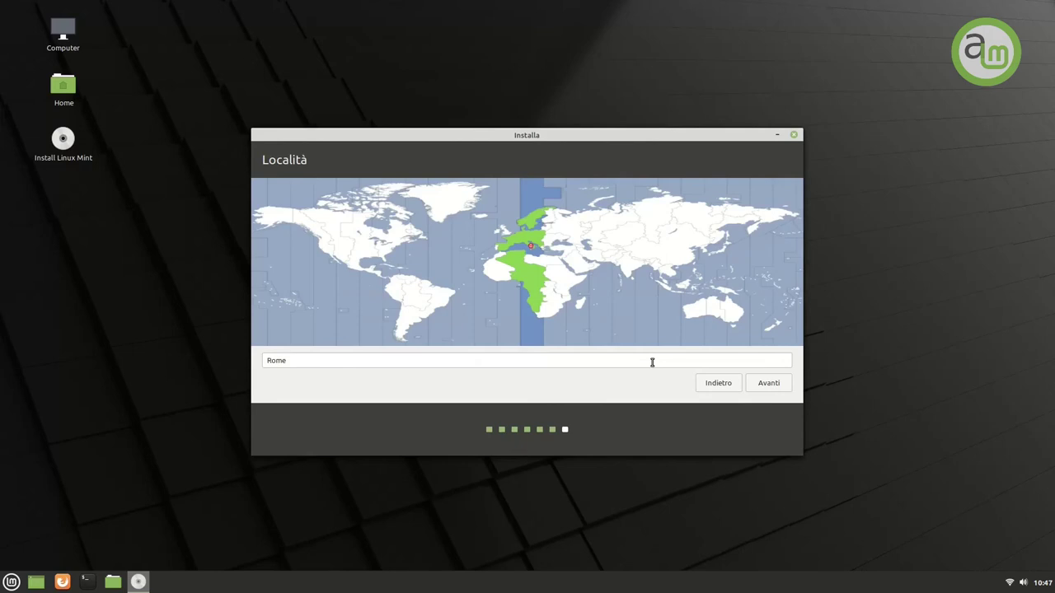
click(779, 388)
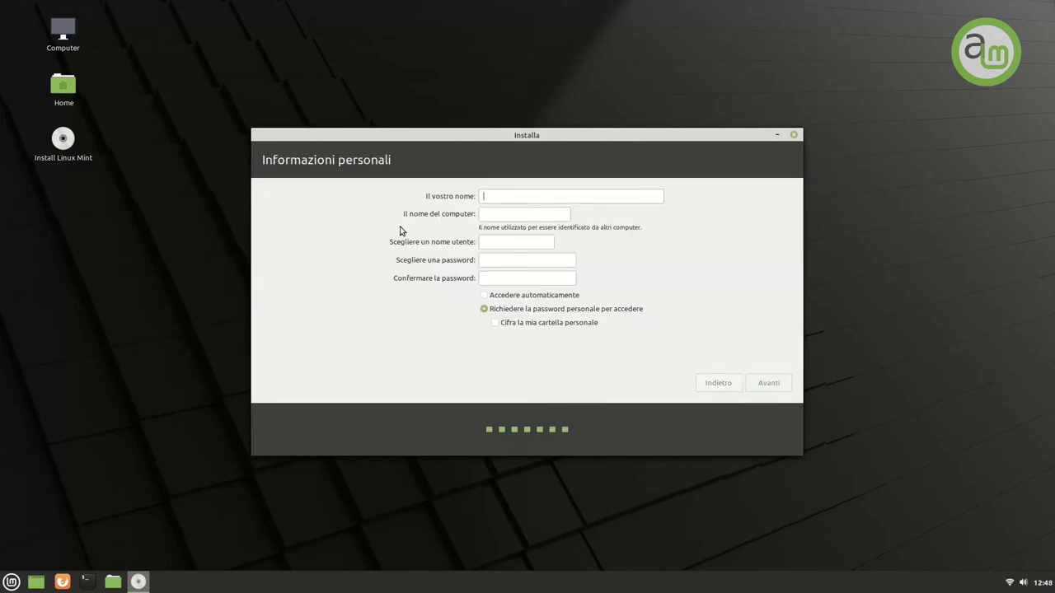
Enter the user's name, a computer name ending in Mini-I3 and the account password with its confirmation, and submit the personal information
text(Dario)
drag(506, 217, 551, 216)
text(Mini-I3)
click(505, 259)
text(•••••••)
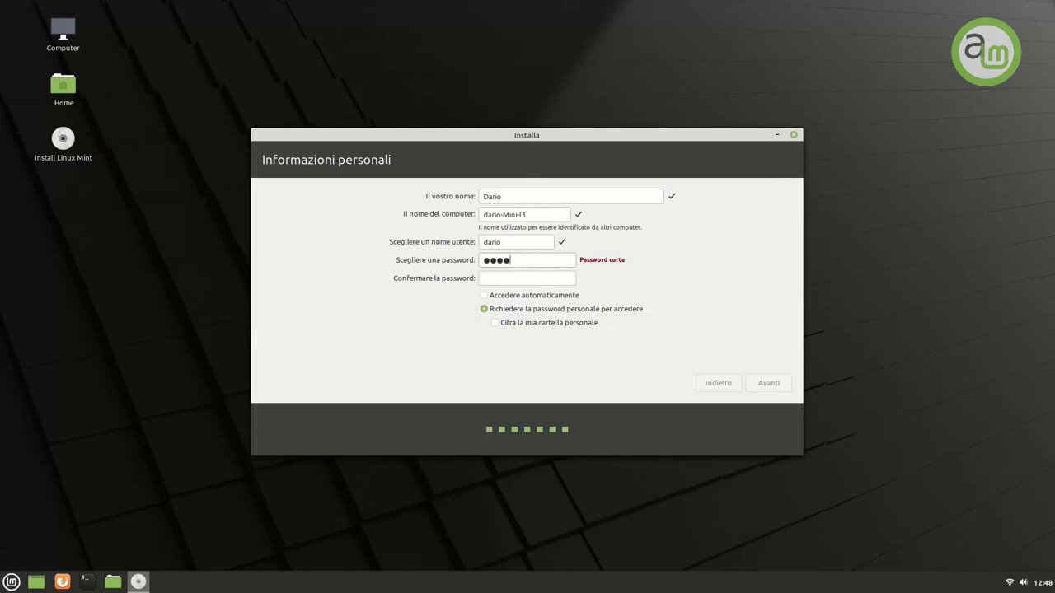
text(•)
key(Tab)
text(••••••••)
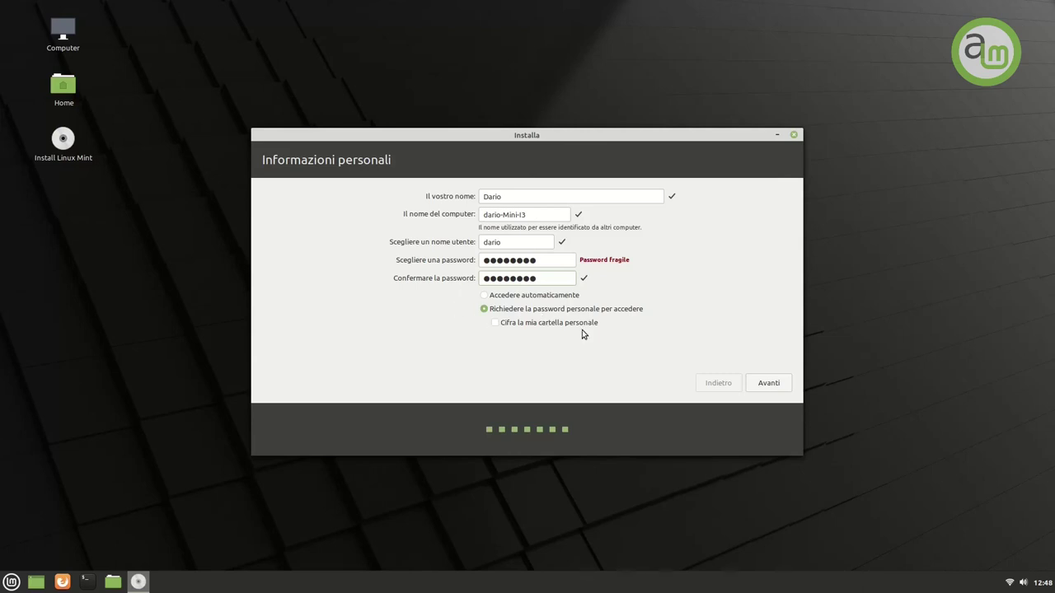
click(767, 382)
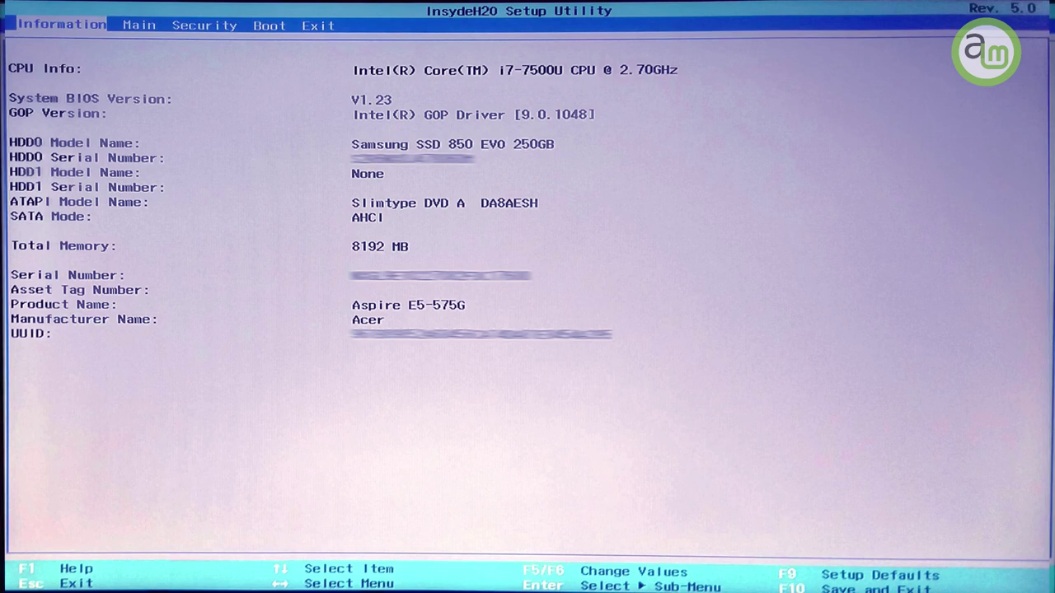
In the InsydeH2O Setup Utility, open the security option for selecting an UEFI file as trusted for executing
key(Right)
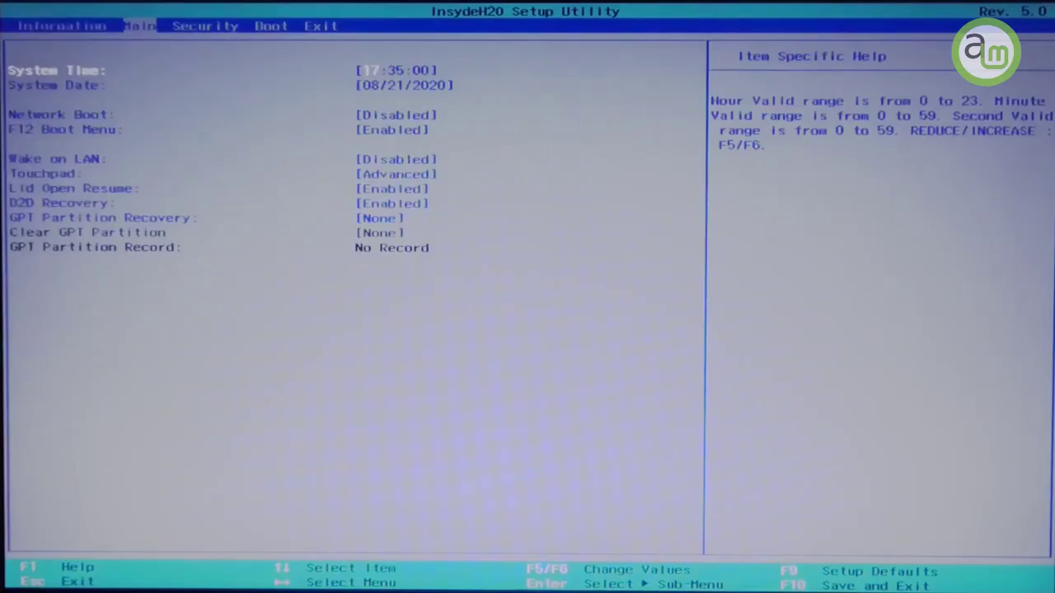
key(Right)
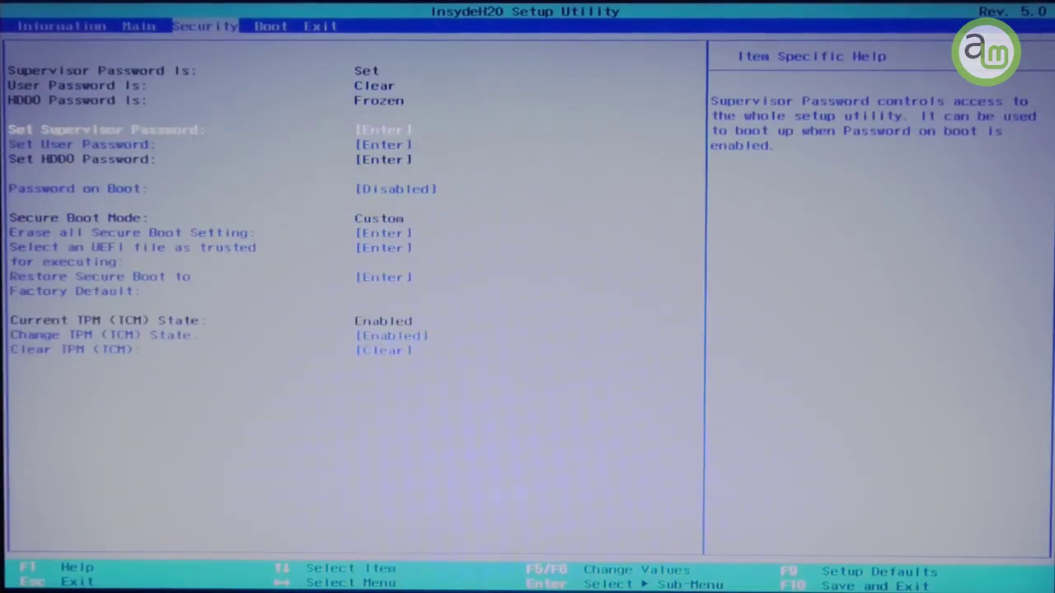
key(Down)
key(Down)
key(Down)
key(Down)
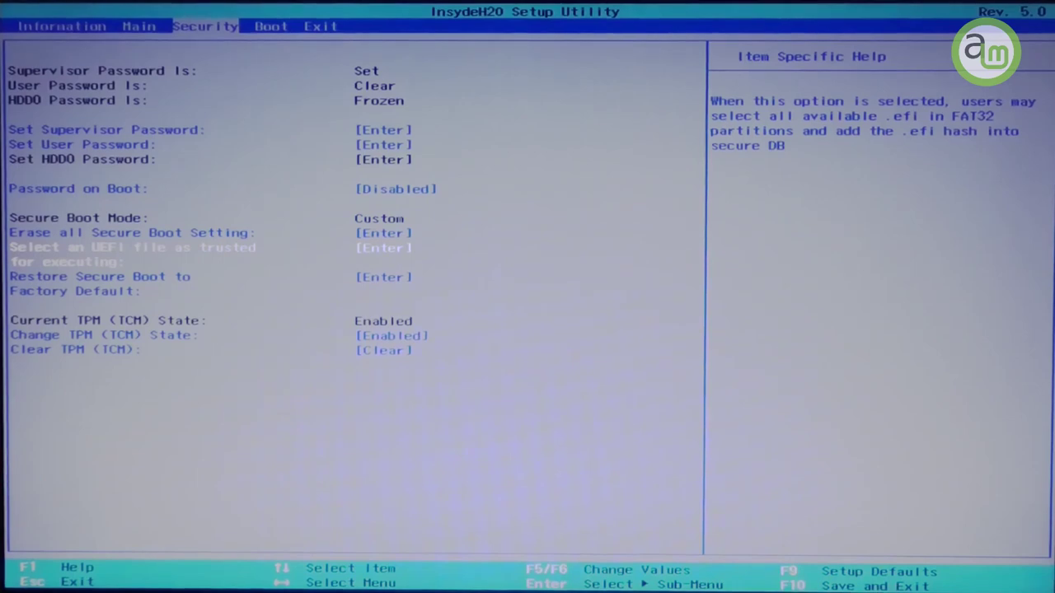
key(Return)
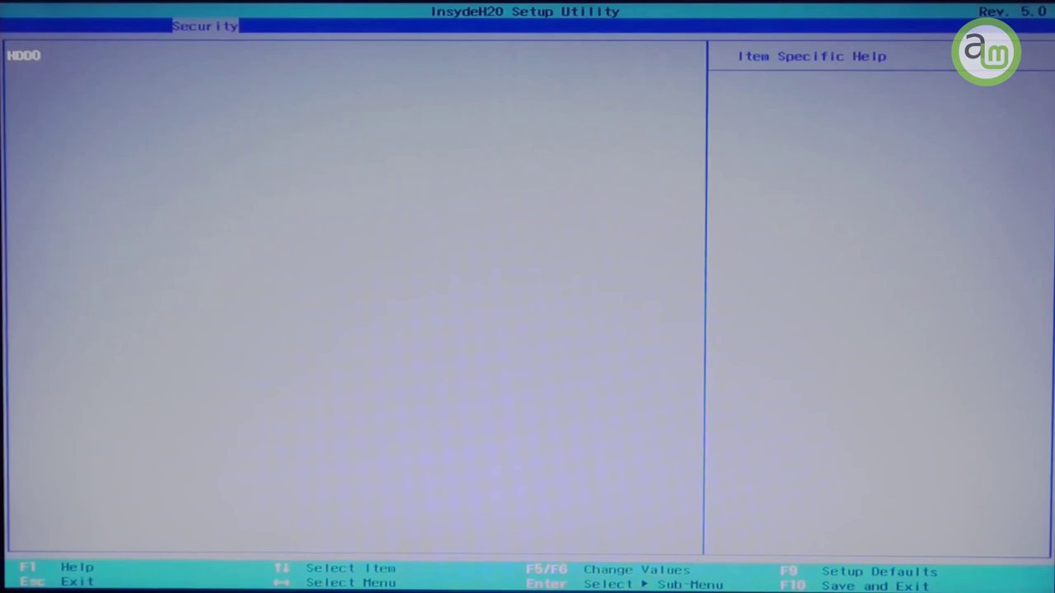
Browse HDD0 to the ubuntu folder inside the EFI folder
key(Return)
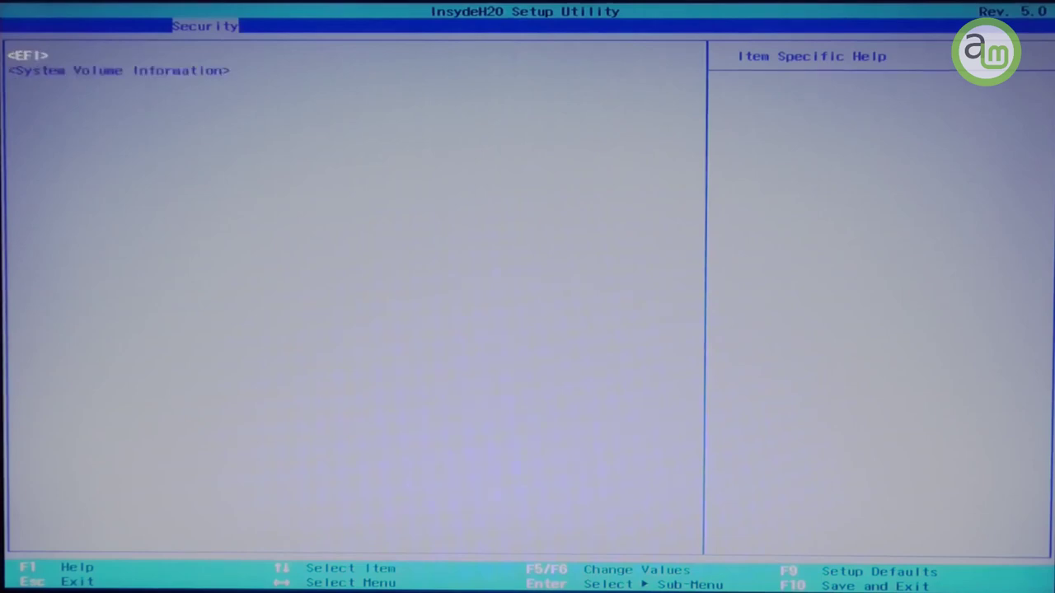
key(Return)
key(Down)
key(Down)
key(Down)
key(Down)
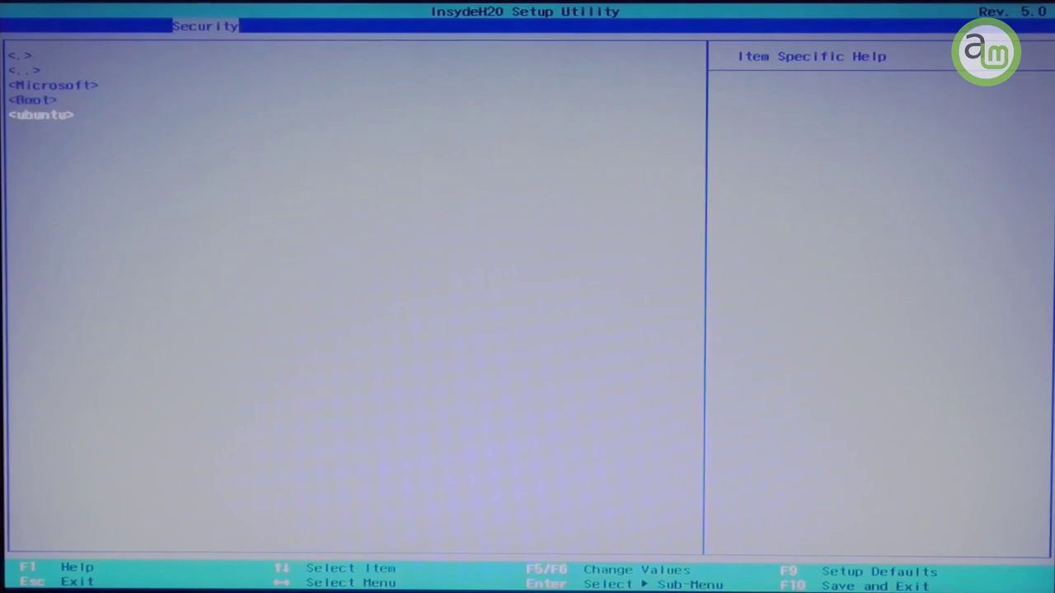
key(Return)
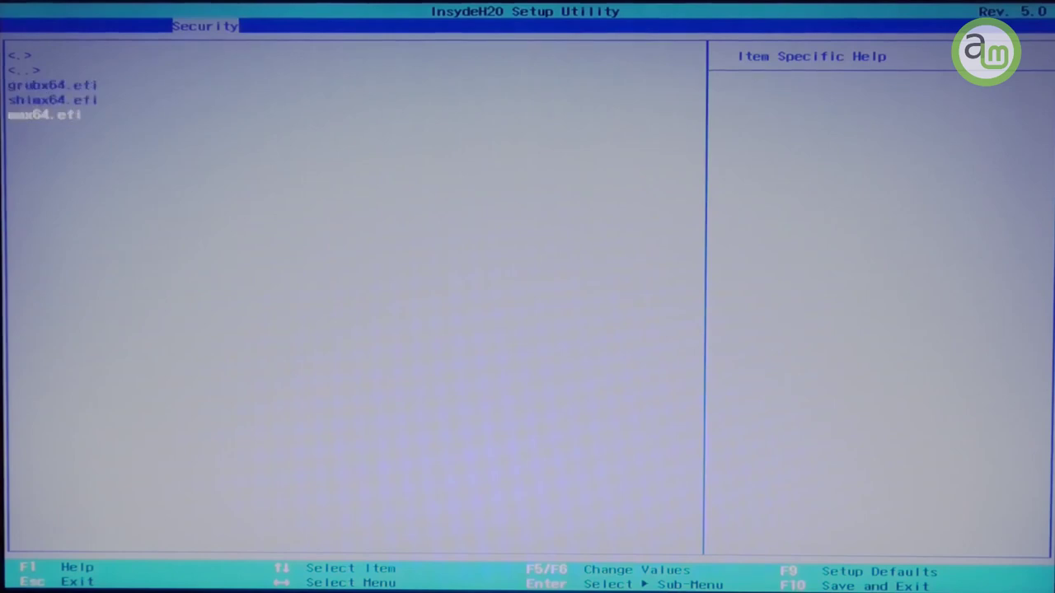
Add shimx64.efi to the allowable database with the boot description shim64
key(Up)
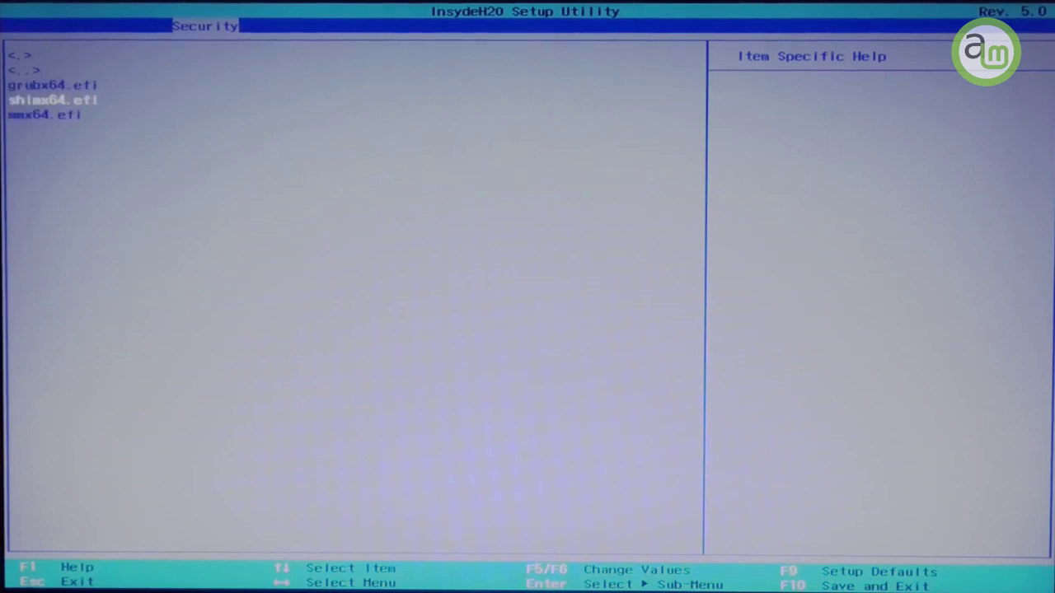
key(Return)
text(shim)
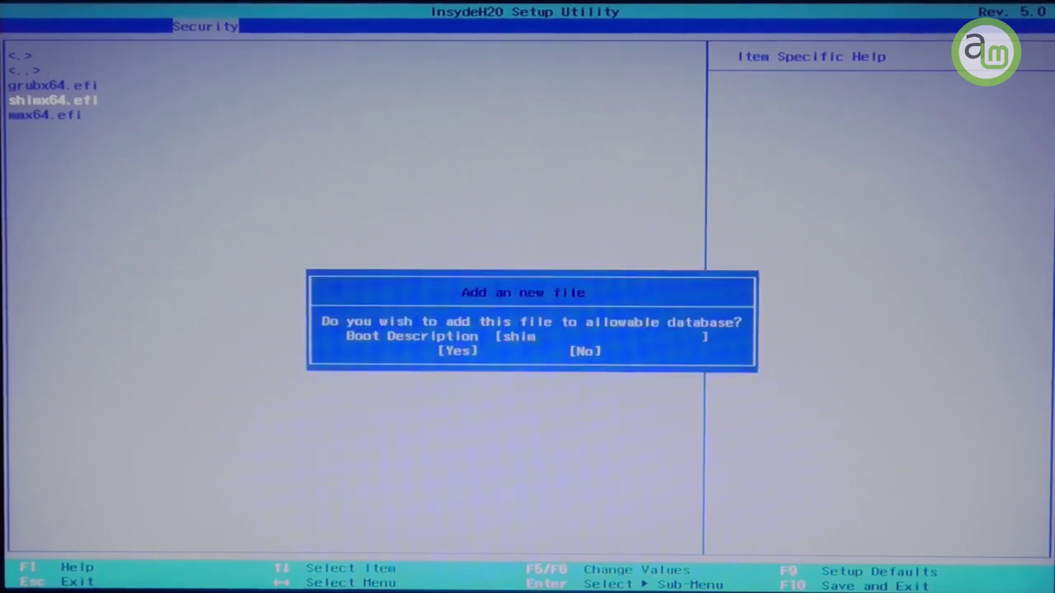
text(64)
key(Return)
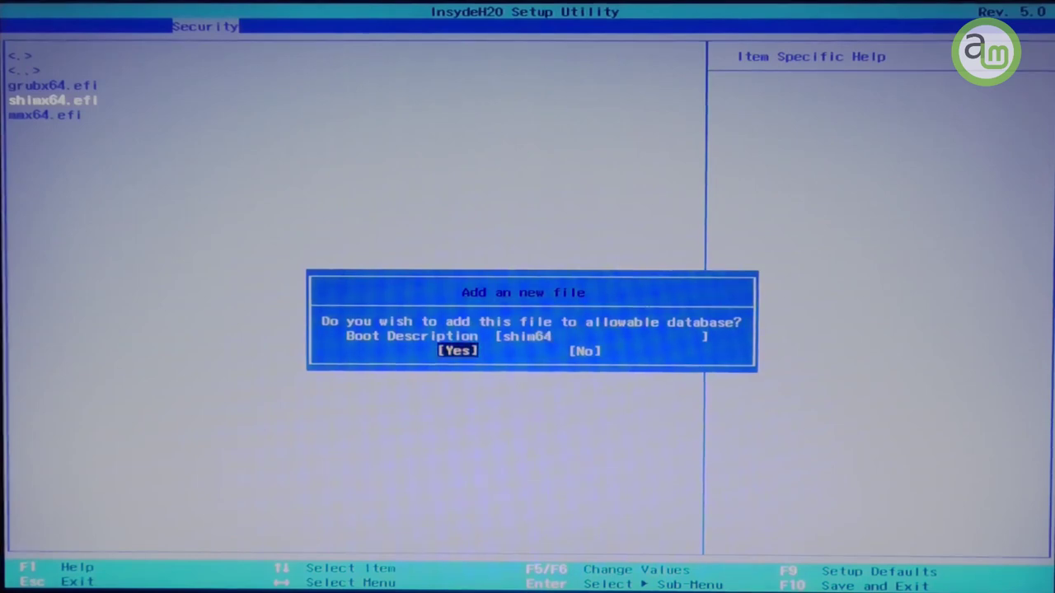
key(Return)
Save the configuration changes and exit the firmware setup
key(Right)
key(Right)
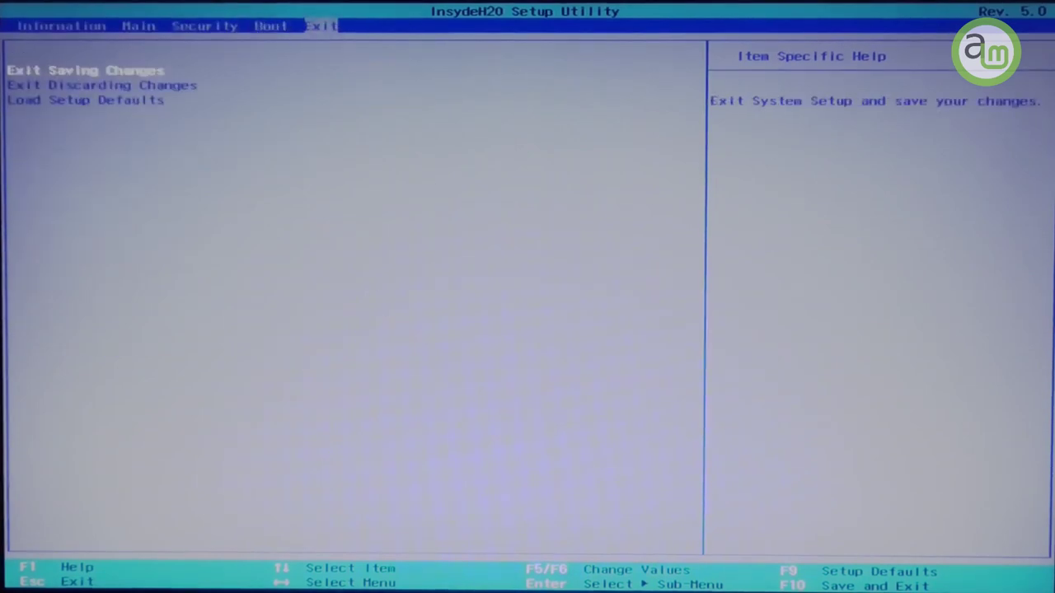
key(Return)
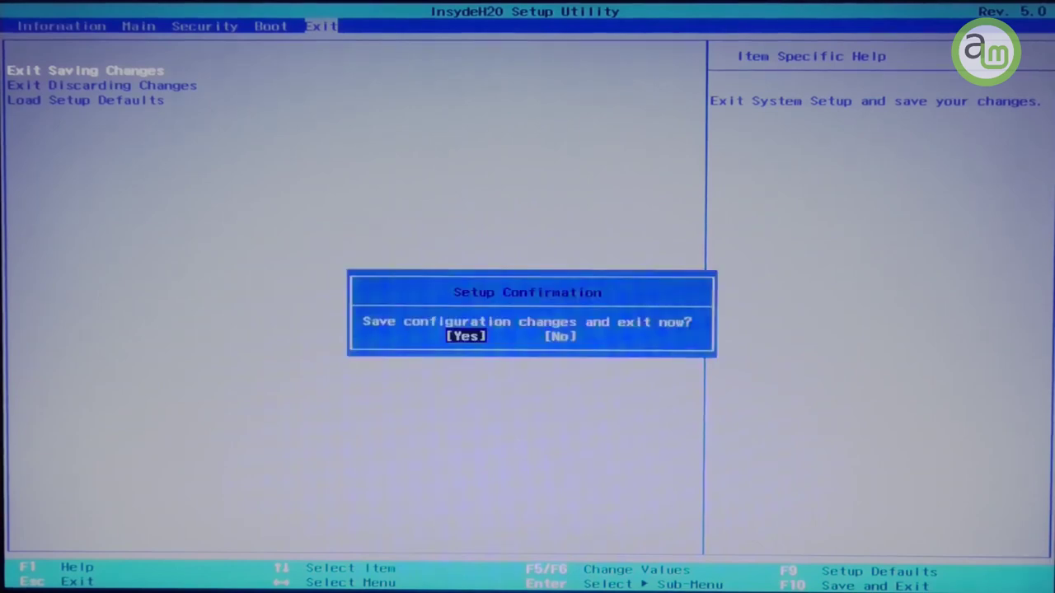
key(Return)
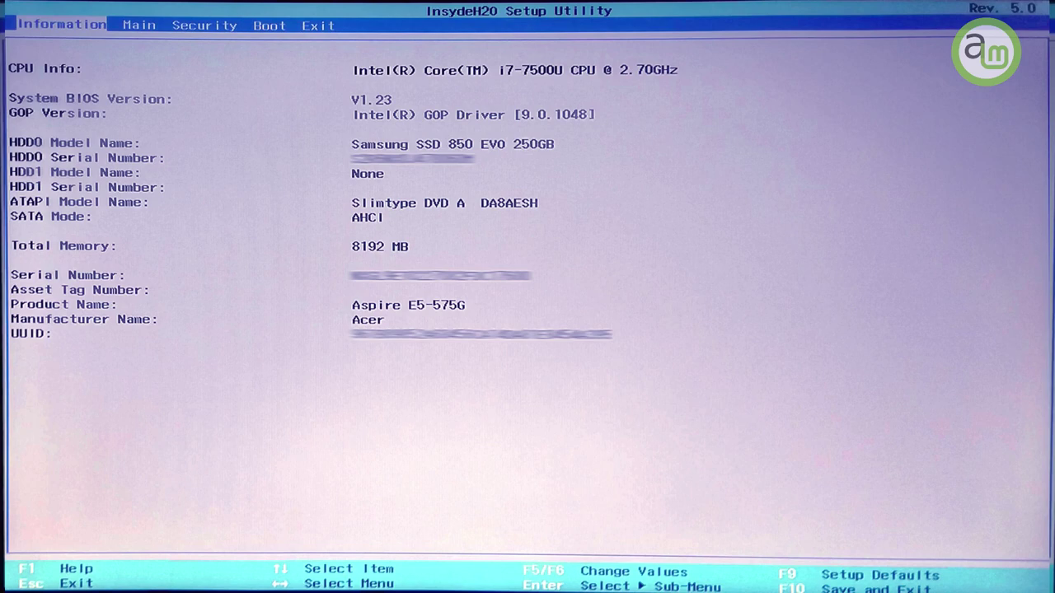
Reopen the security settings of the firmware setup utility
key(Right)
key(Right)
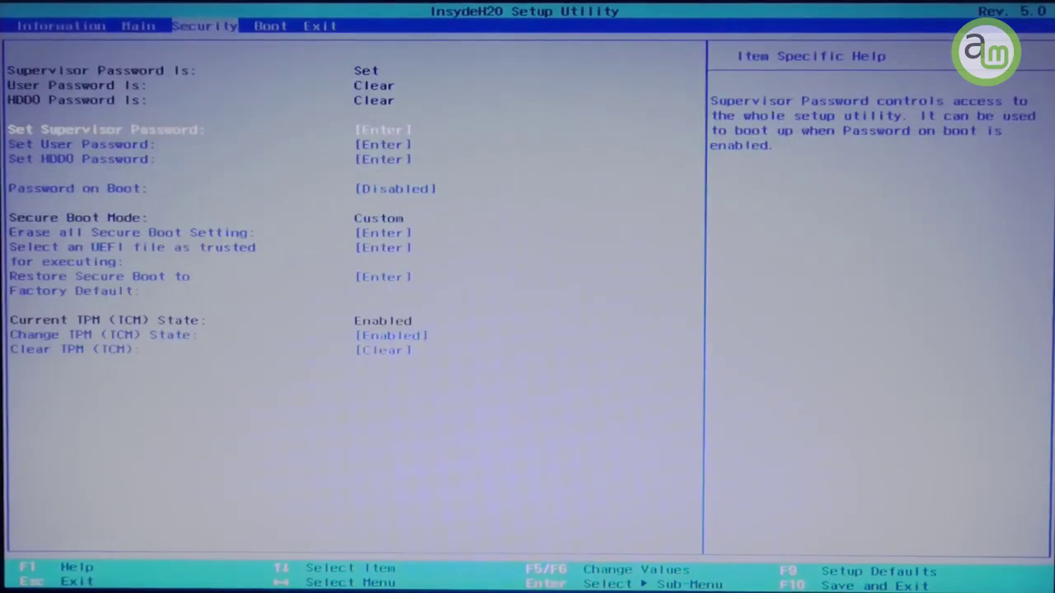